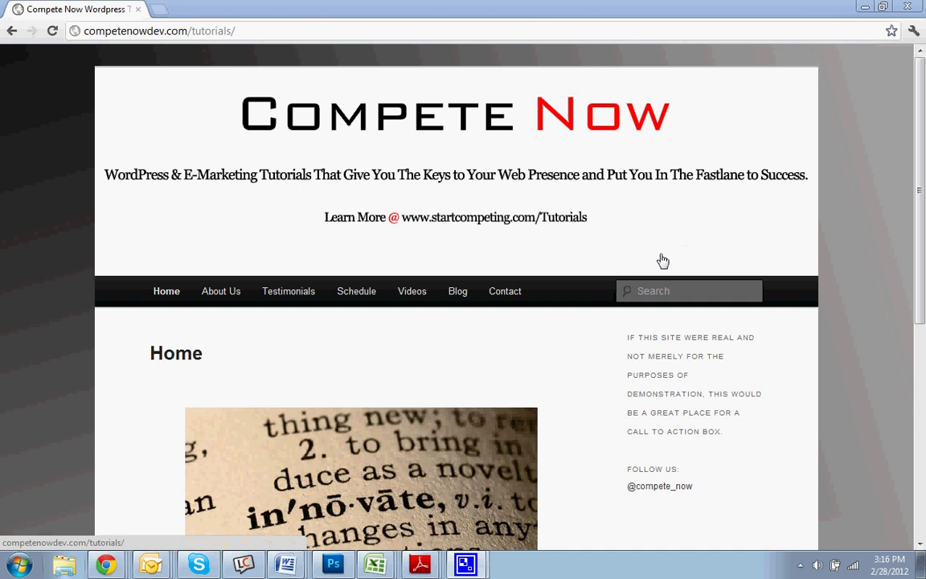
Step: Reload the site's home page and scroll through it
left_click_drag(918, 96, 919, 181)
scroll(742, 309, "up", 2)
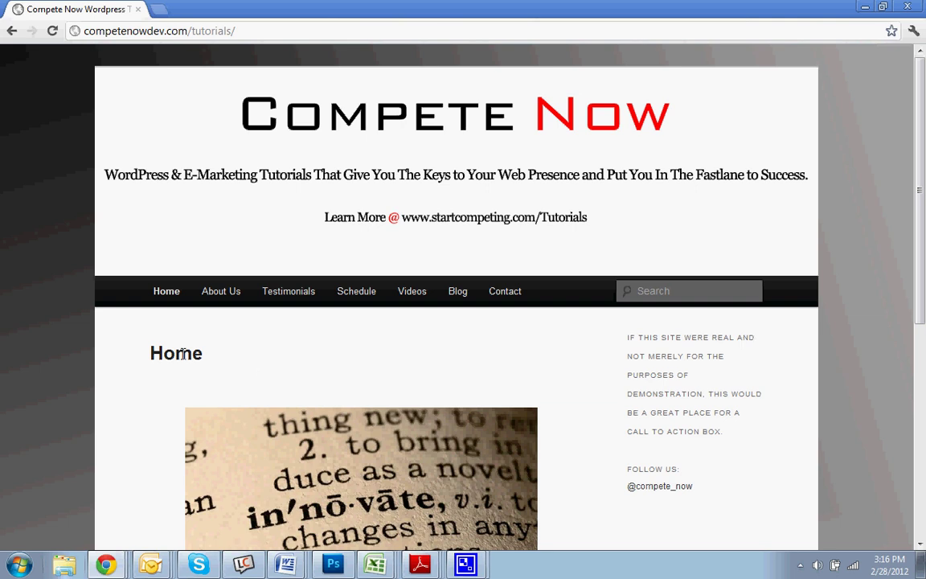
left_click(52, 30)
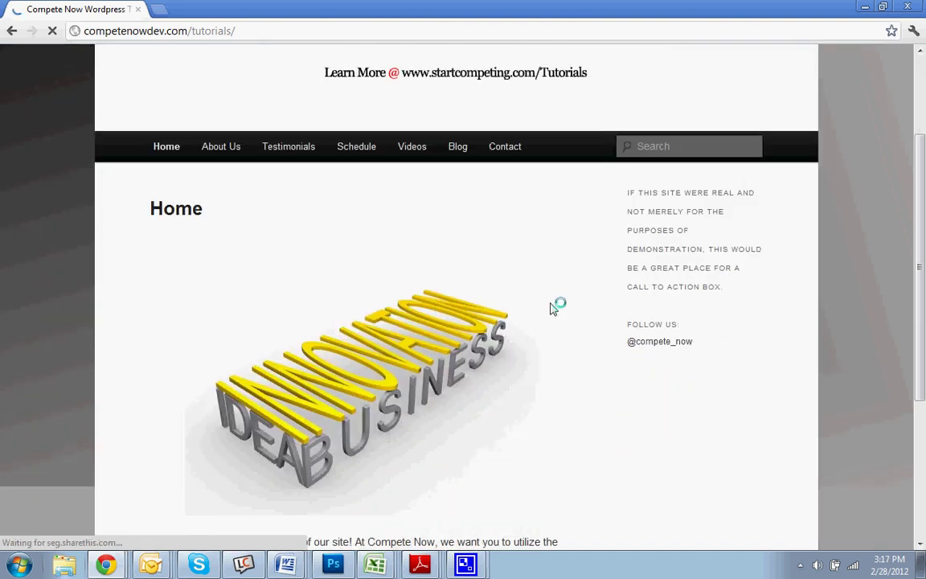
scroll(576, 267, "down", 1)
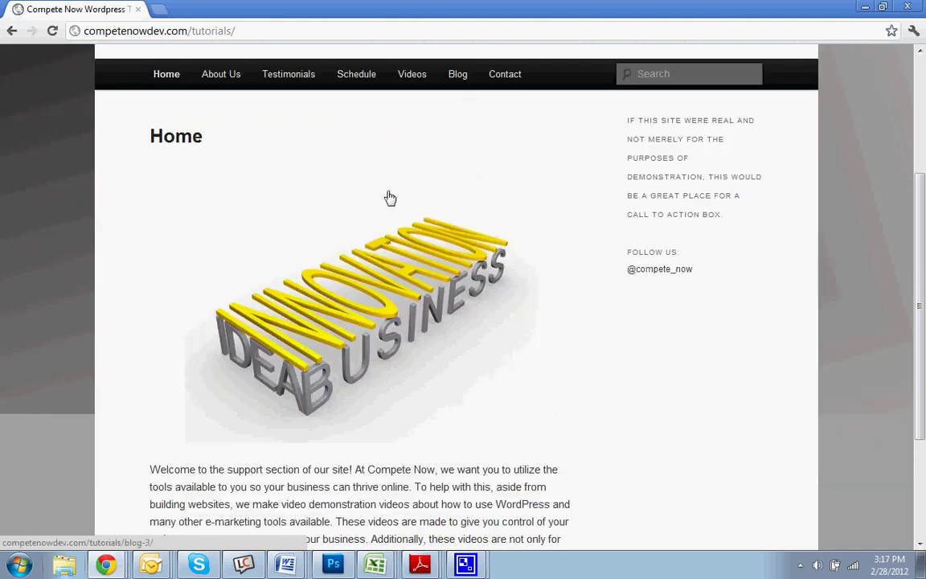
scroll(506, 274, "up", 3)
scroll(634, 411, "down", 3)
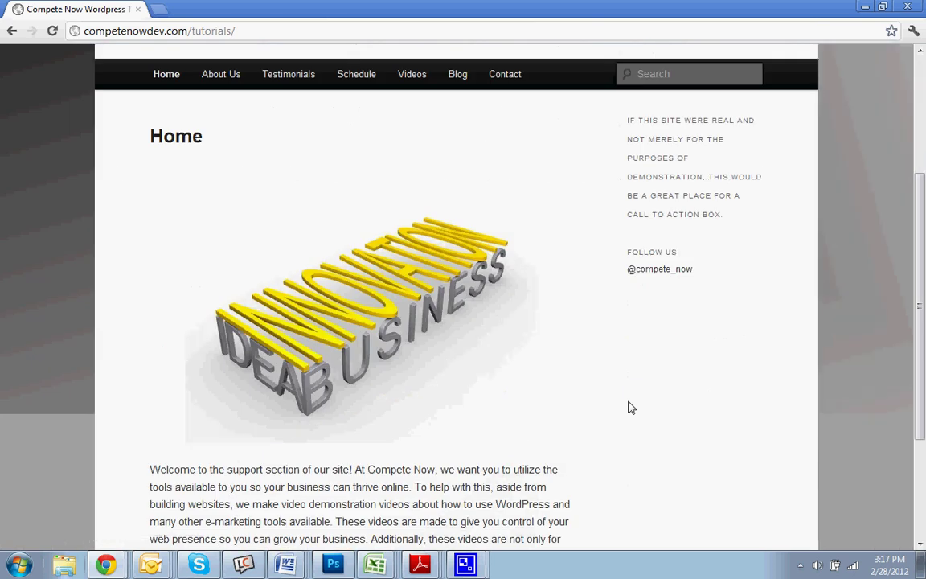
scroll(575, 271, "up", 3)
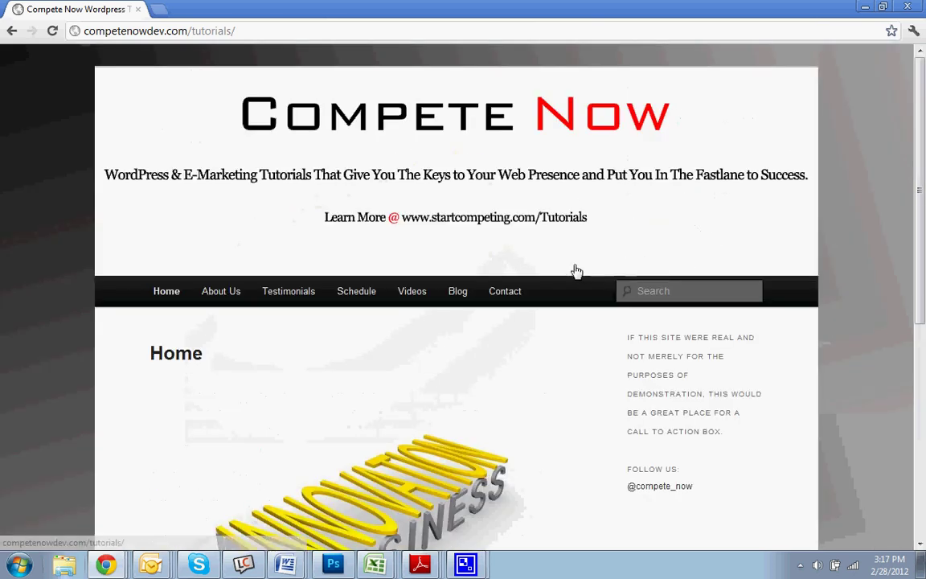
Step: Append wp-admin to the site address and log in as admin with the account password
left_click(334, 37)
left_click(334, 38)
type("wp-admin")
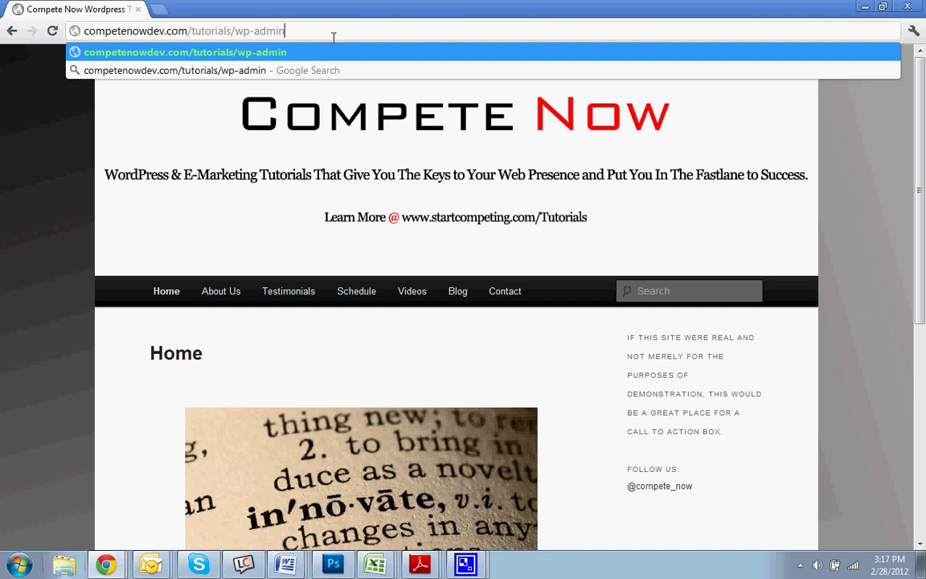
key("Return")
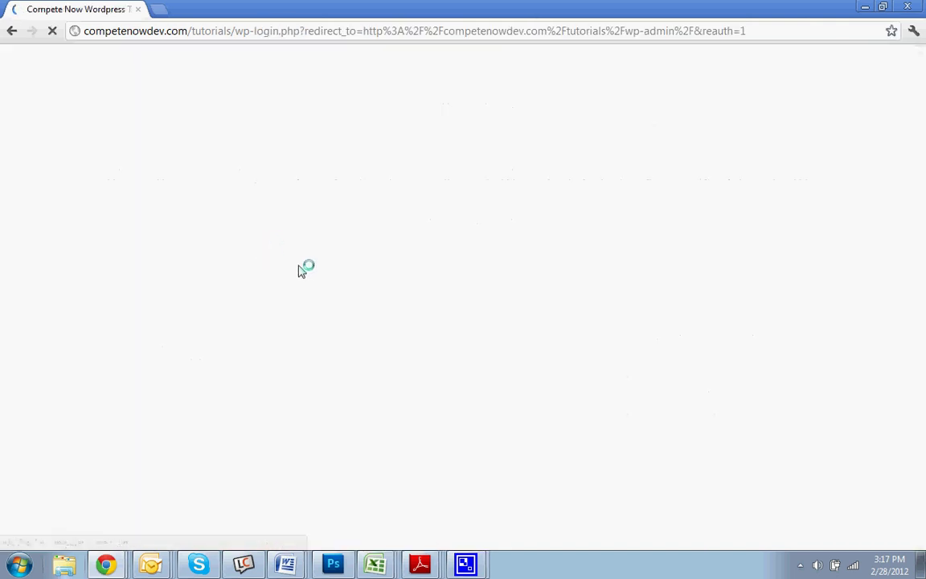
left_click(534, 316)
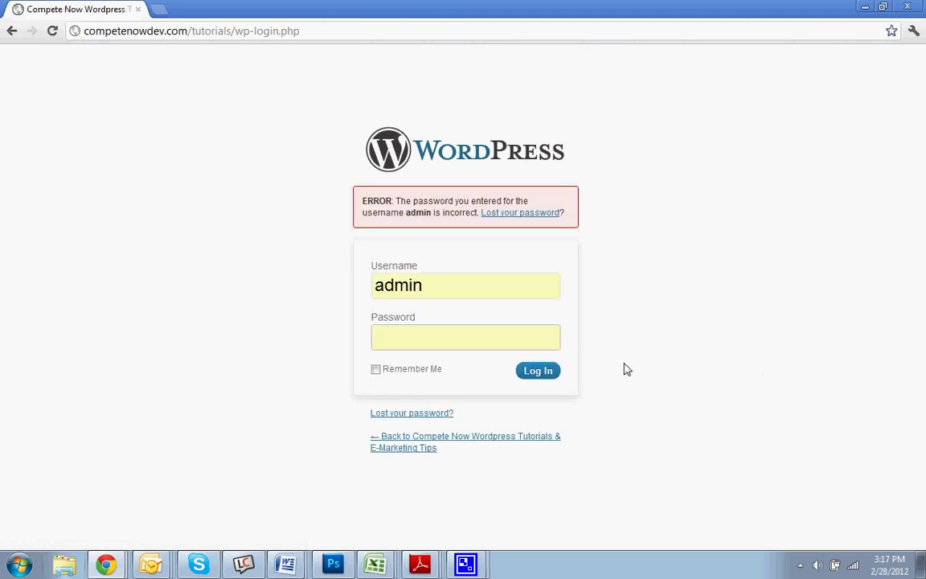
type("•••")
key("Return")
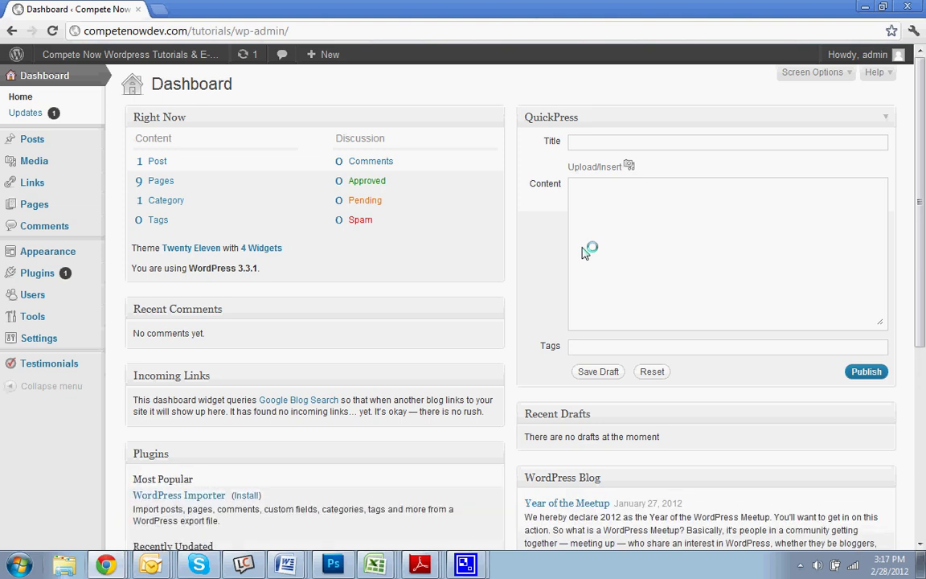
Step: Search the plugin directory for 'easing slider' and install Easing Slider, confirming the prompt
mouse_move(101, 272)
left_click(120, 287)
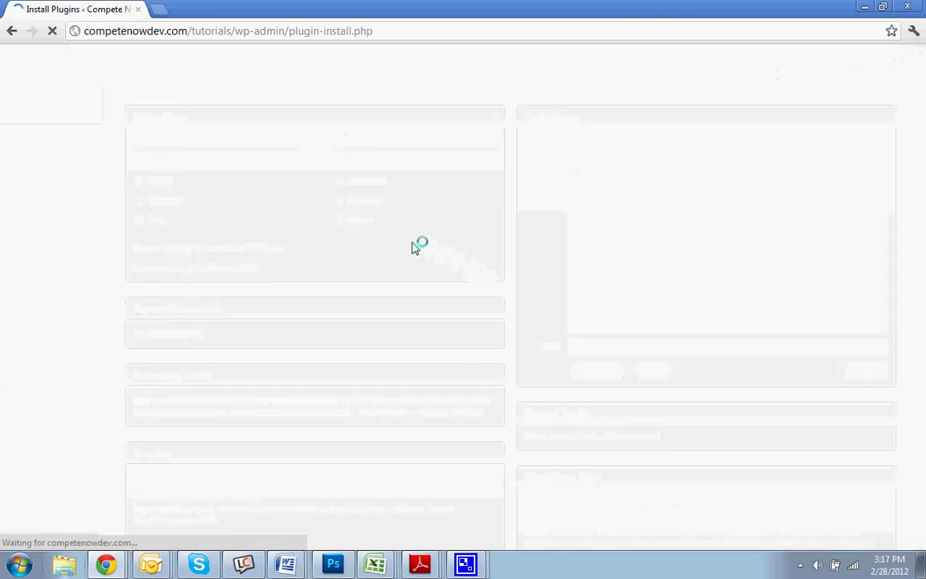
left_click(190, 211)
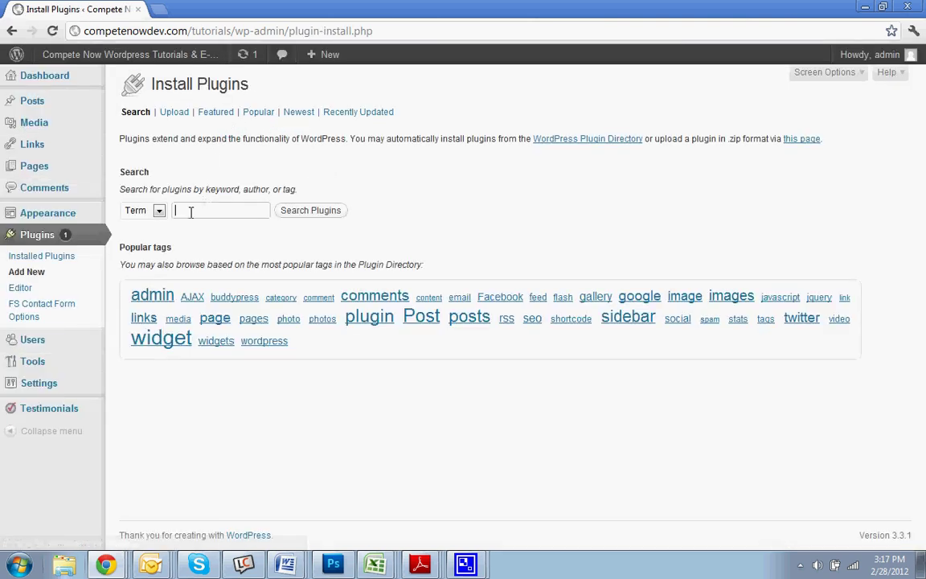
type("eas")
key("Down")
key("Return")
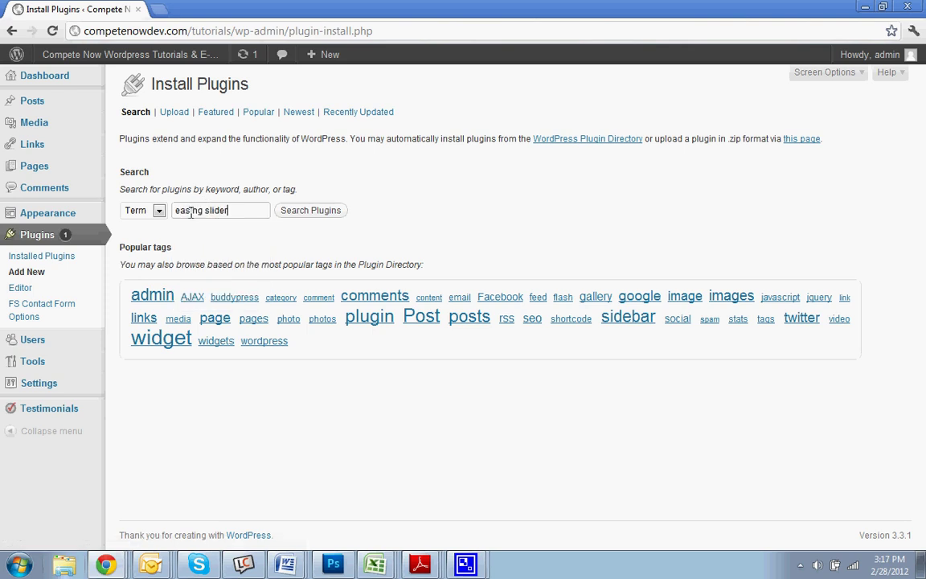
left_click(316, 212)
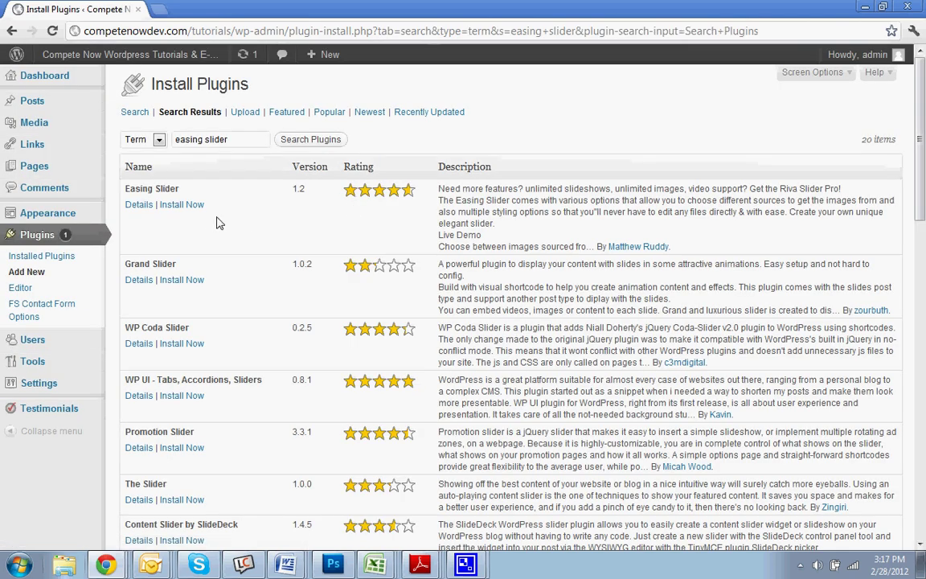
left_click(181, 206)
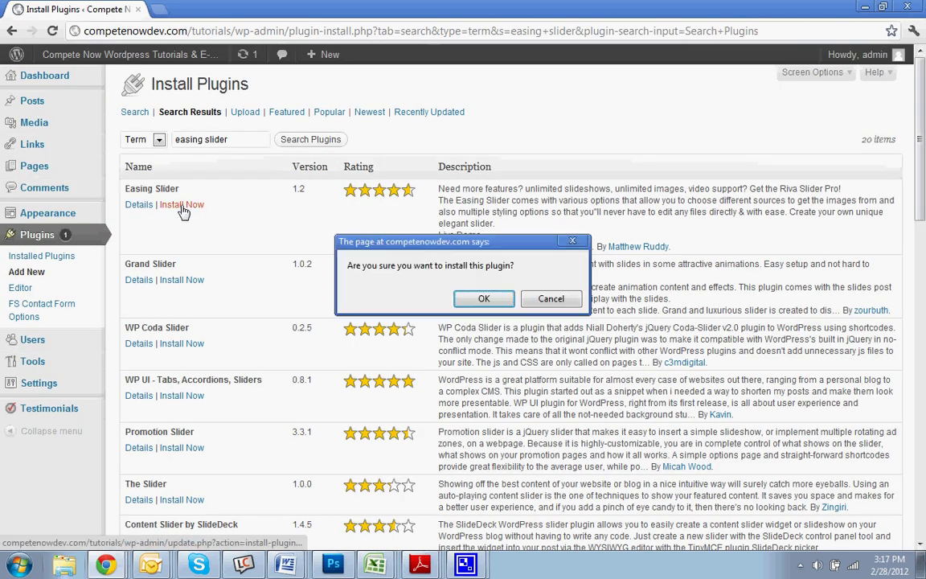
left_click(476, 299)
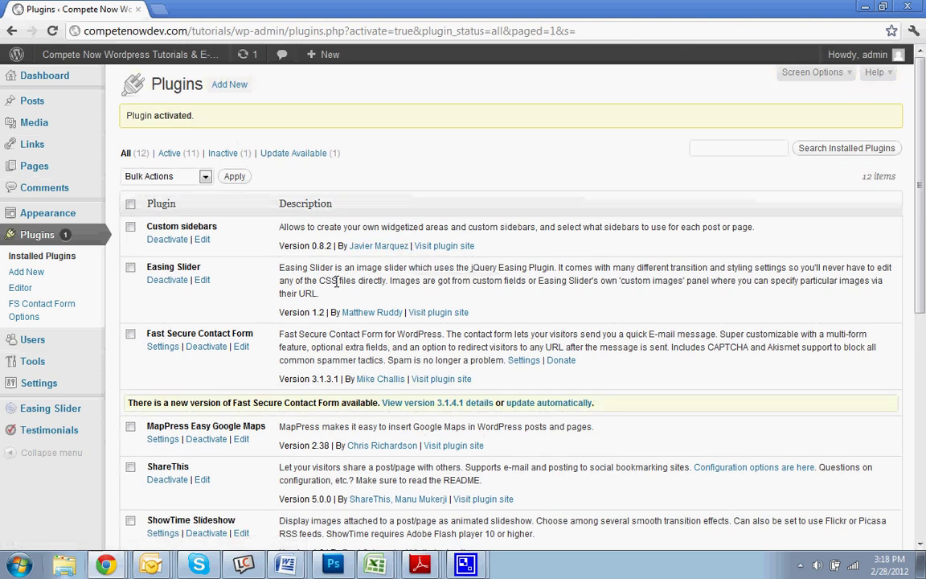
Step: Open the Easing Slider settings page from the admin menu
left_click(24, 409)
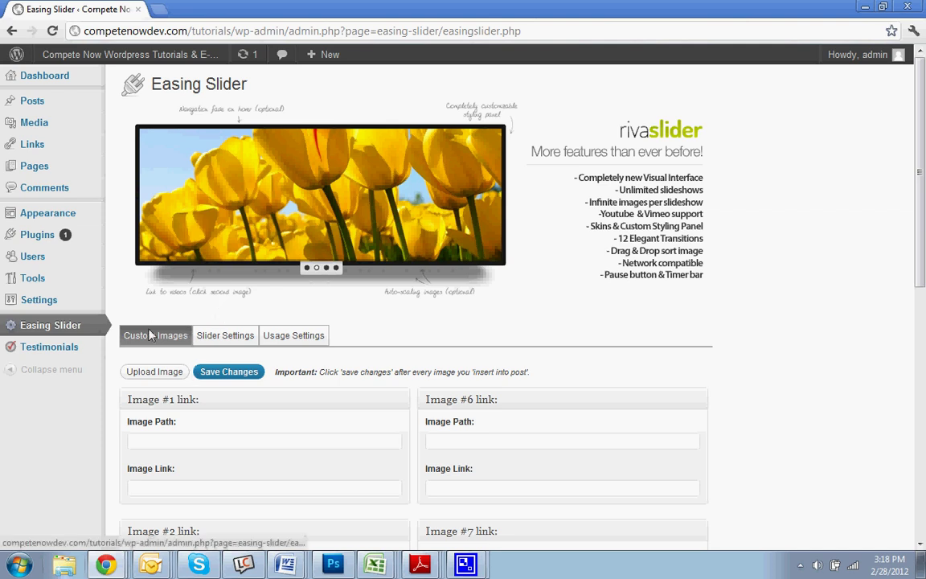
scroll(238, 421, "down", 5)
scroll(238, 421, "up", 5)
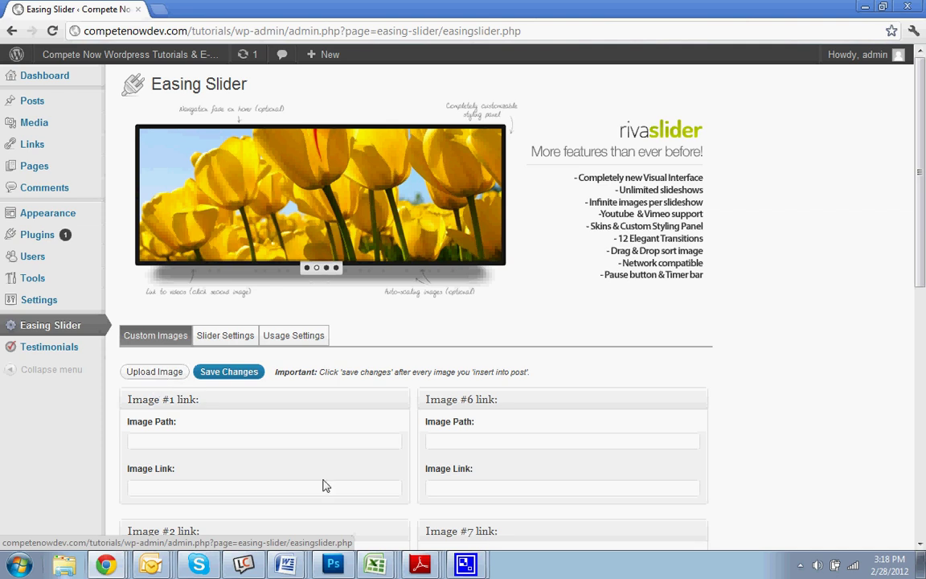
scroll(292, 459, "down", 3)
scroll(292, 462, "up", 3)
Step: In Usage Settings, keep Get Images From as Custom Images and save the changes
left_click(305, 345)
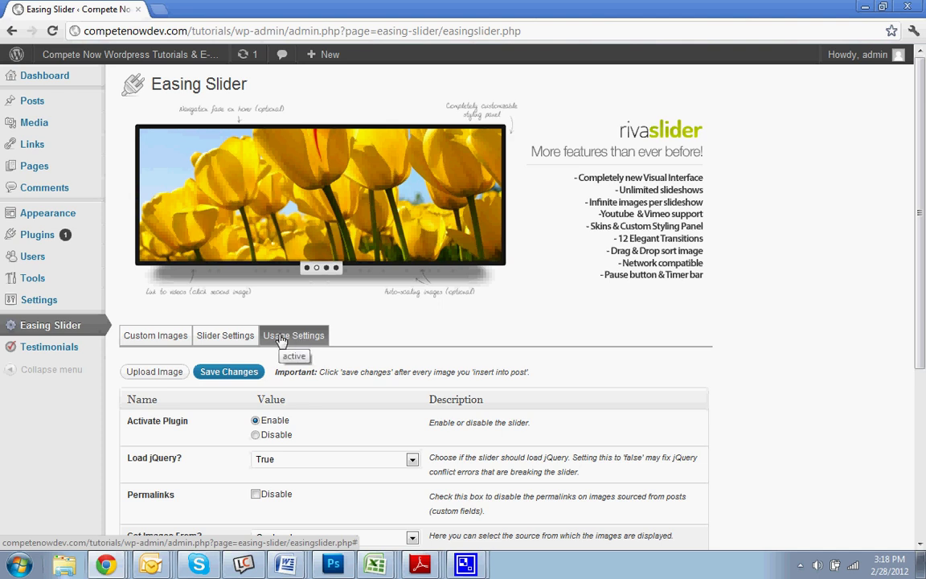
scroll(282, 342, "down", 3)
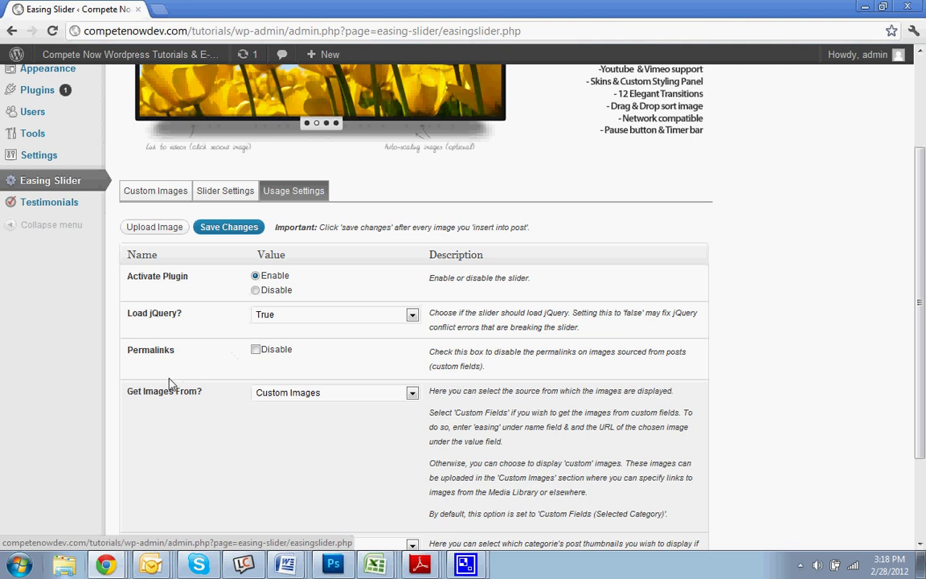
left_click(289, 393)
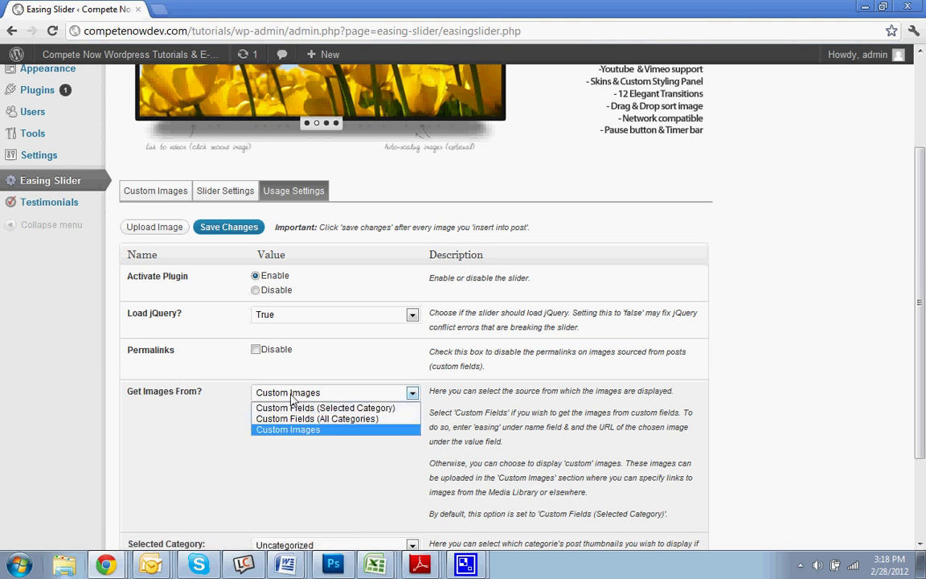
left_click(317, 430)
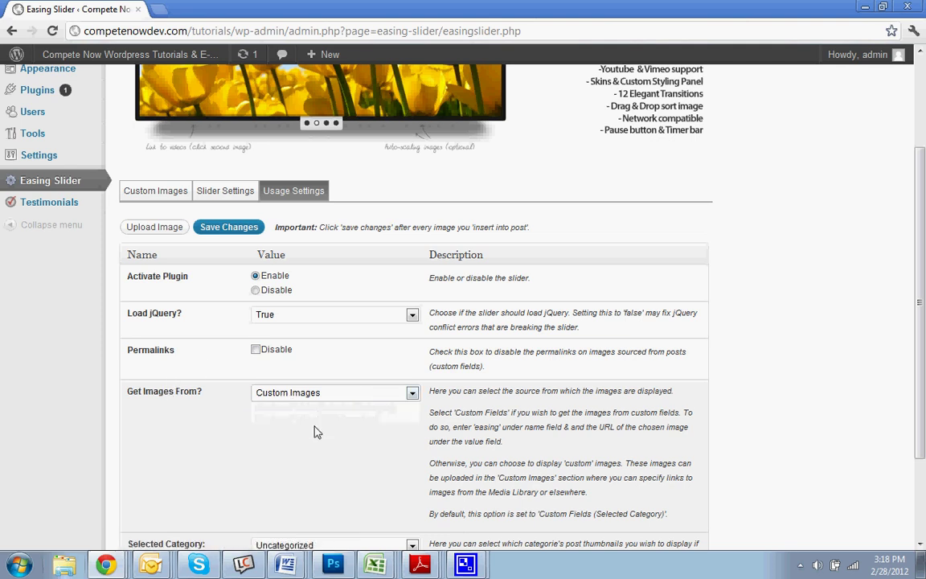
left_click(224, 226)
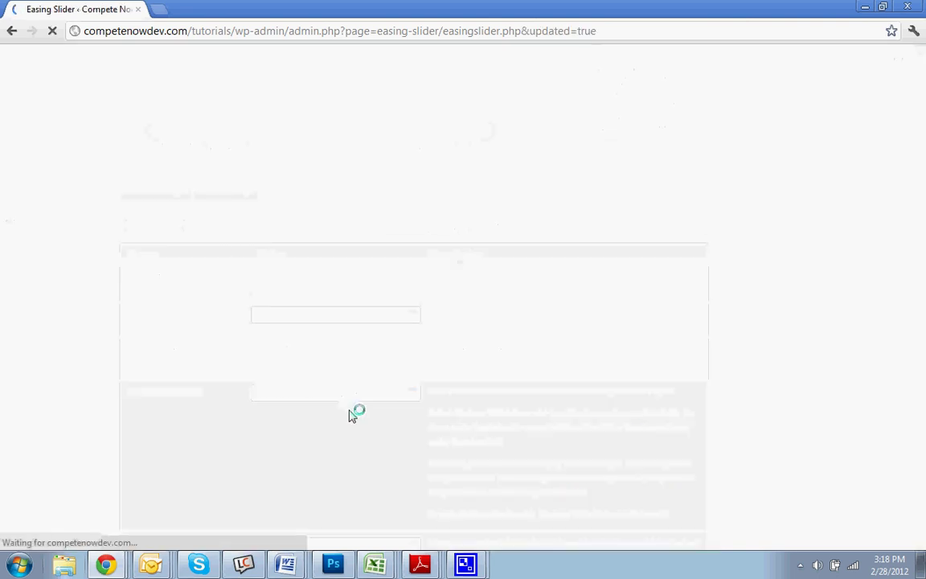
scroll(392, 376, "down", 1)
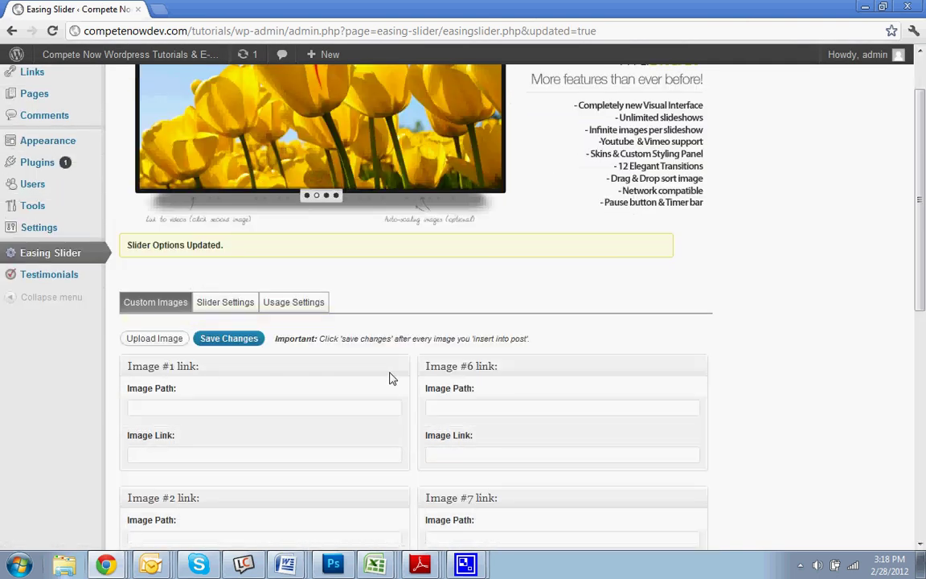
scroll(392, 376, "down", 2)
scroll(393, 377, "up", 3)
scroll(392, 376, "down", 4)
scroll(393, 377, "up", 4)
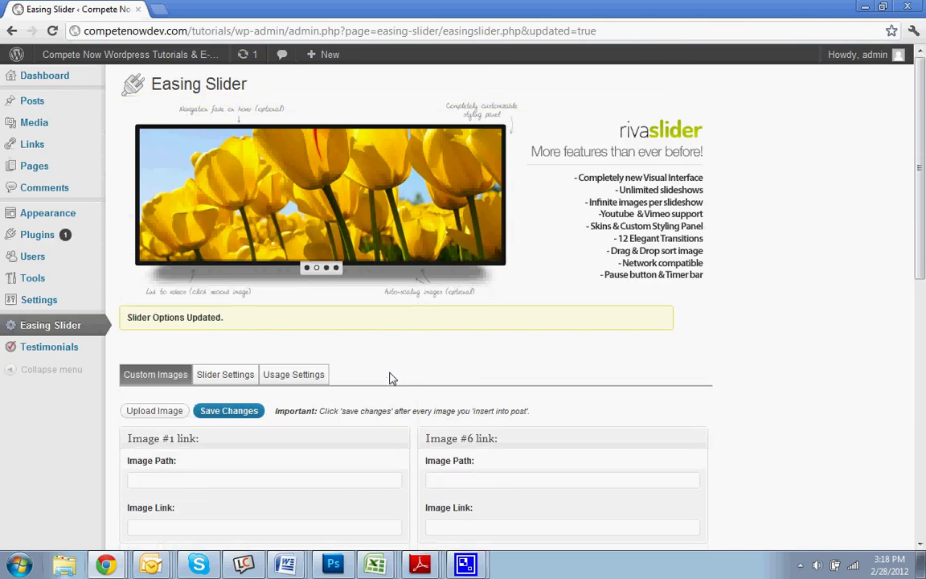
Step: Change the slider height from 185 to 225 in the Slider Settings
left_click(233, 376)
scroll(316, 356, "down", 2)
scroll(338, 346, "down", 1)
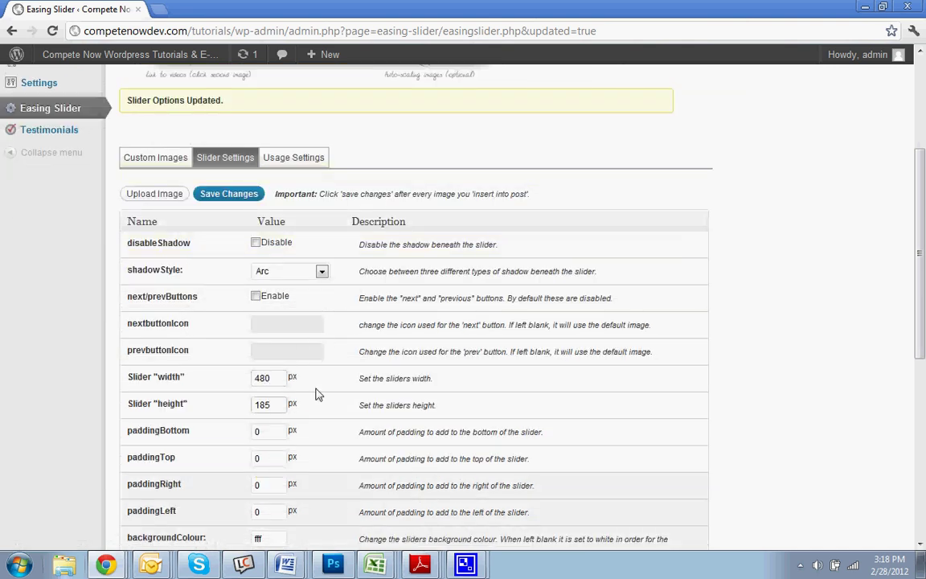
left_click_drag(280, 408, 226, 412)
type("225")
left_click(516, 421)
Step: Review the slider settings and save the changes
scroll(406, 316, "down", 2)
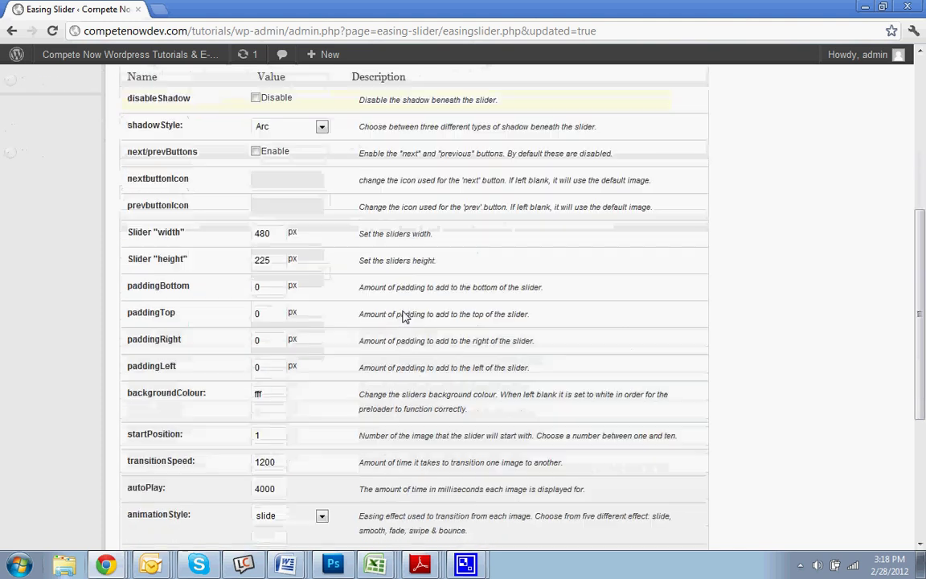
scroll(394, 320, "down", 1)
scroll(406, 298, "up", 5)
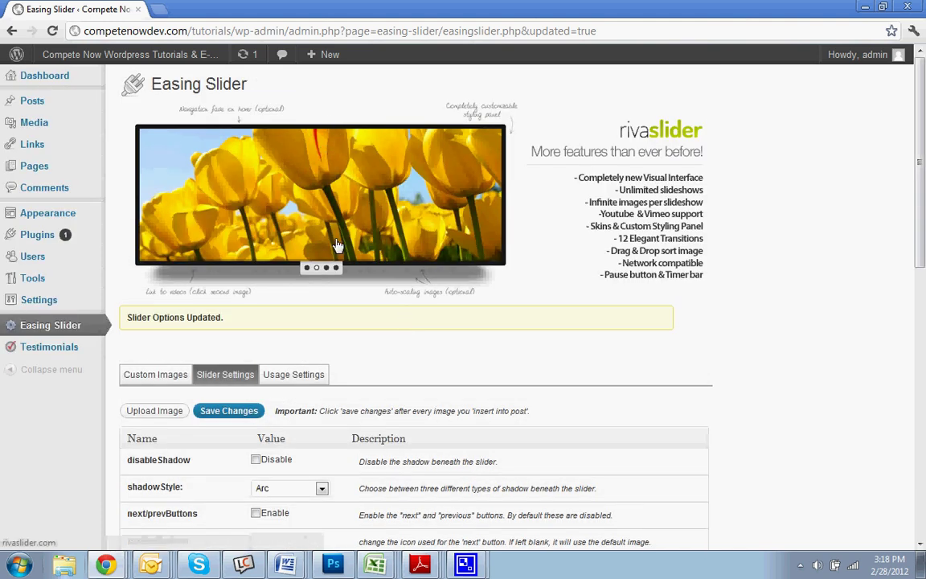
scroll(410, 298, "down", 3)
scroll(408, 306, "down", 2)
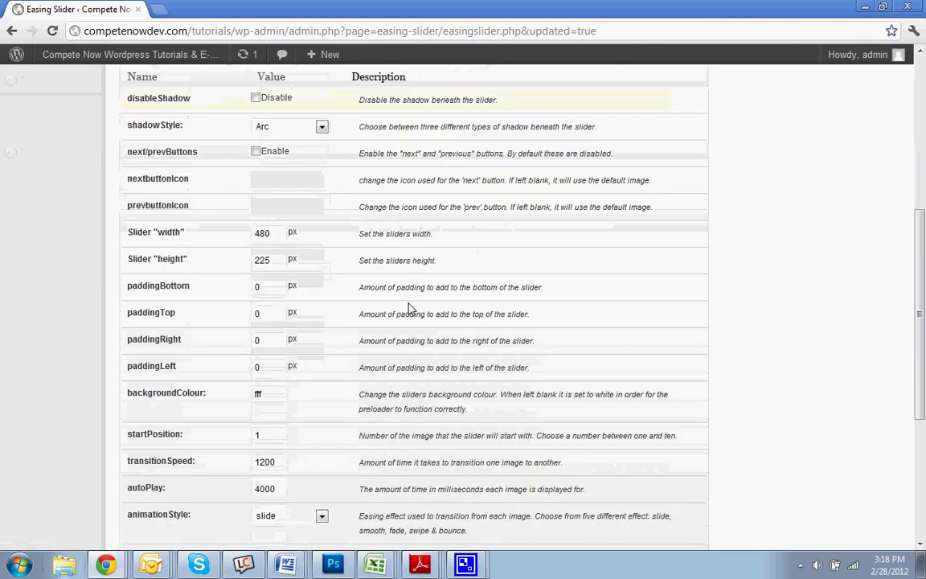
scroll(408, 306, "up", 1)
scroll(362, 289, "down", 5)
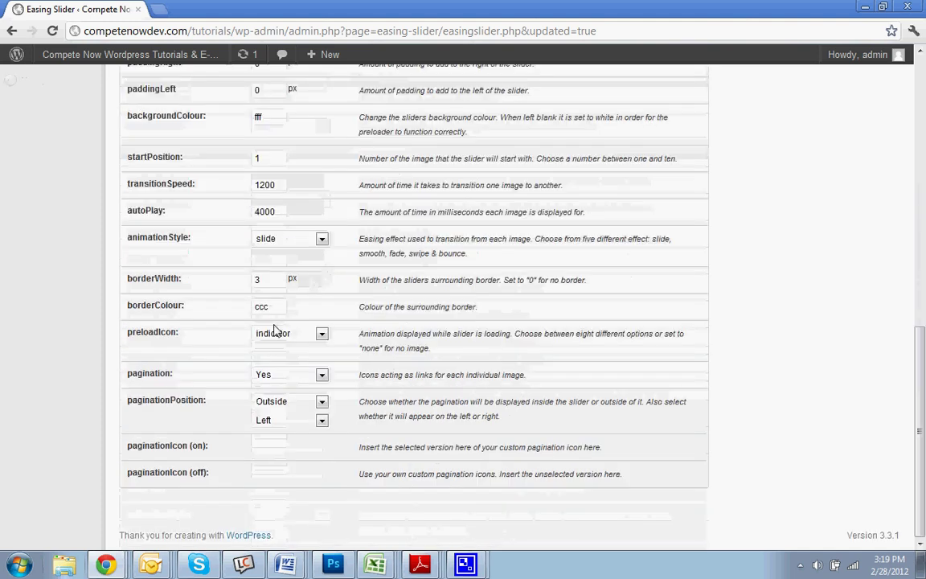
scroll(273, 330, "up", 6)
left_click(230, 207)
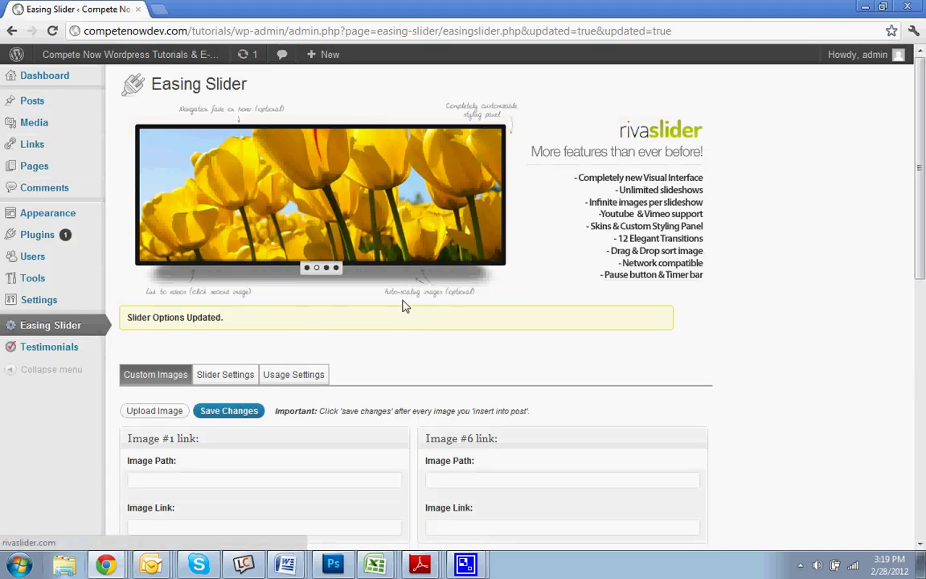
Step: Focus the Image #1 Image Path field, then bring up link options for the Media menu
scroll(403, 306, "down", 2)
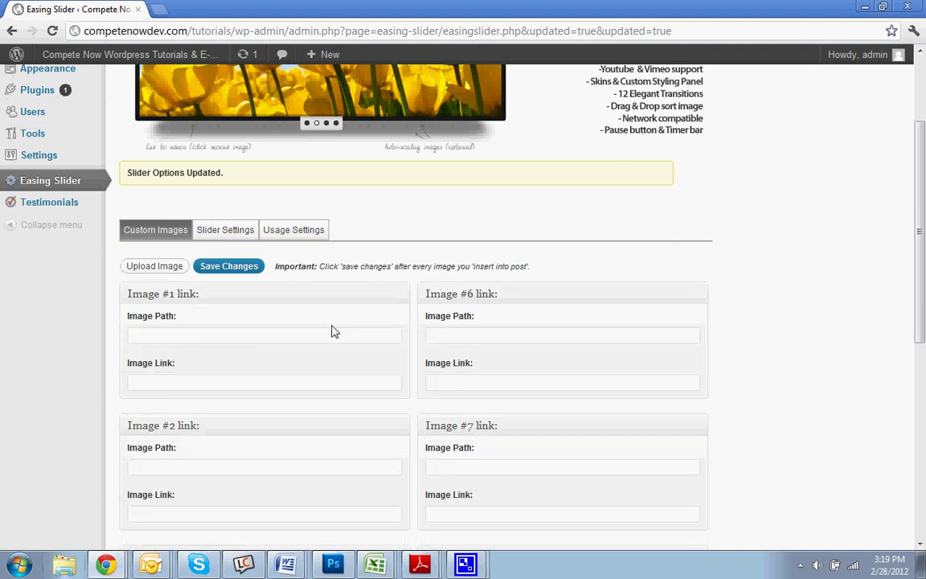
left_click(273, 332)
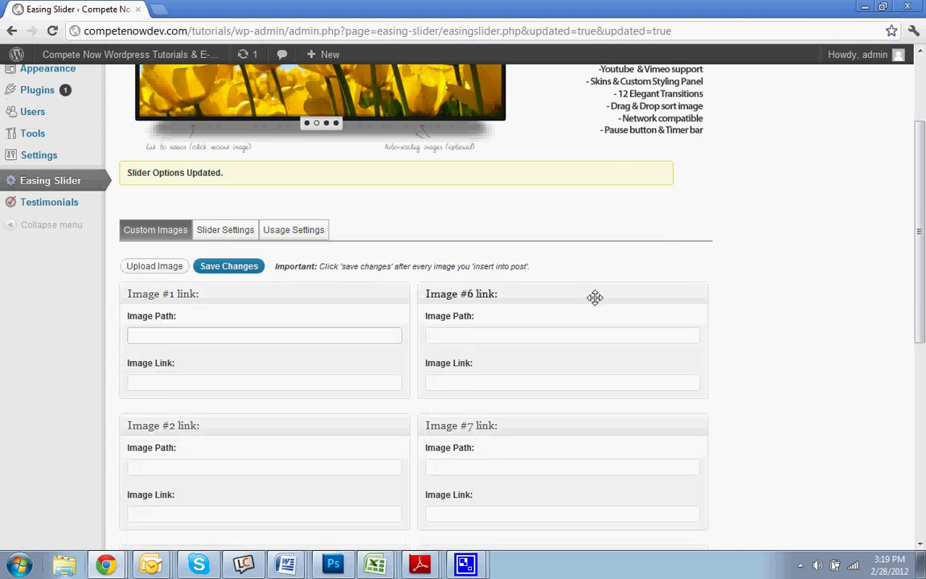
scroll(326, 292, "up", 2)
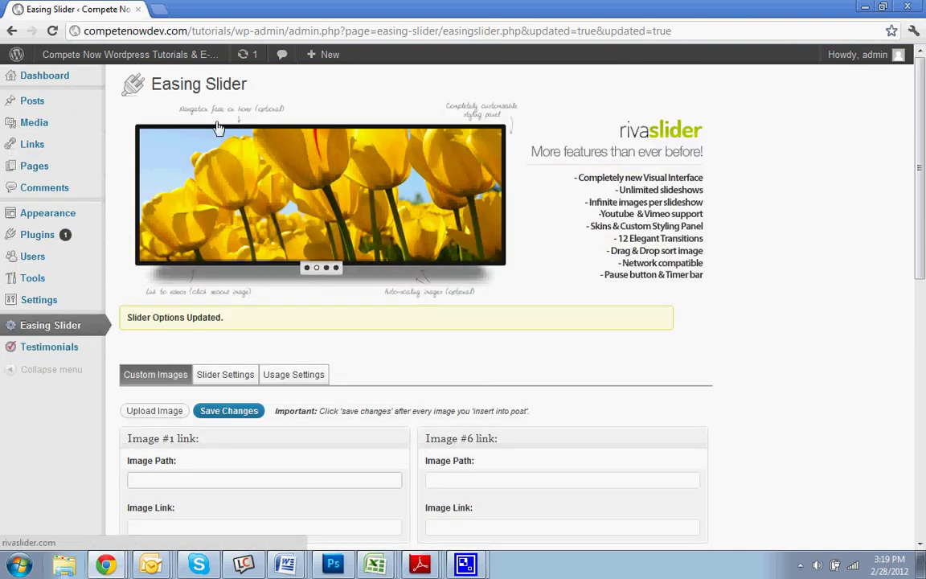
right_click(45, 123)
Step: Open the Media Library in a new tab and switch to it
left_click(99, 129)
left_click(211, 9)
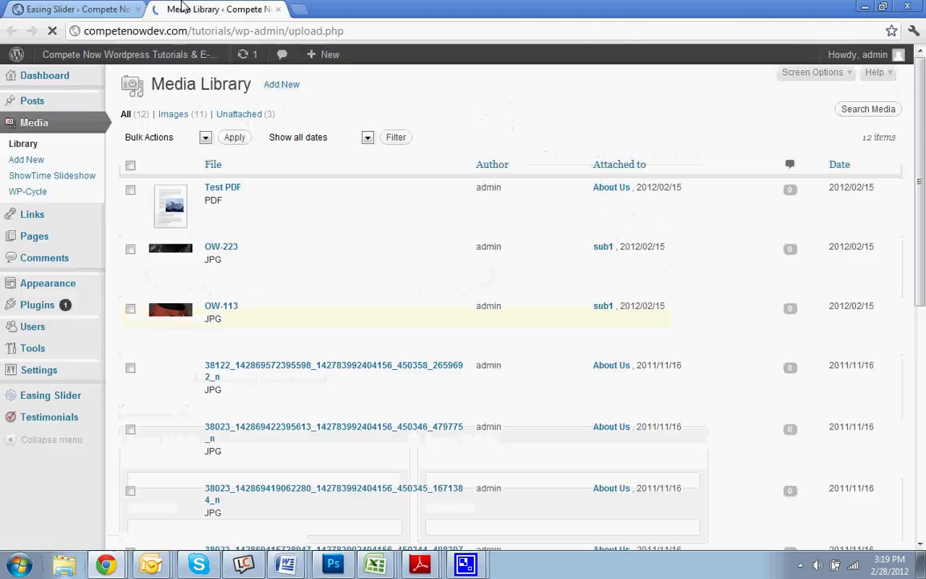
scroll(428, 284, "down", 3)
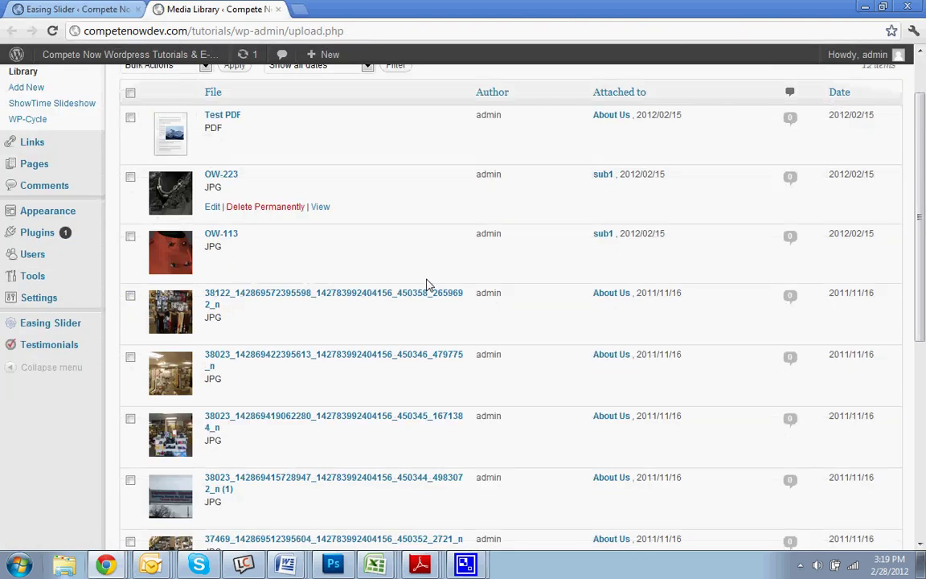
scroll(429, 283, "down", 3)
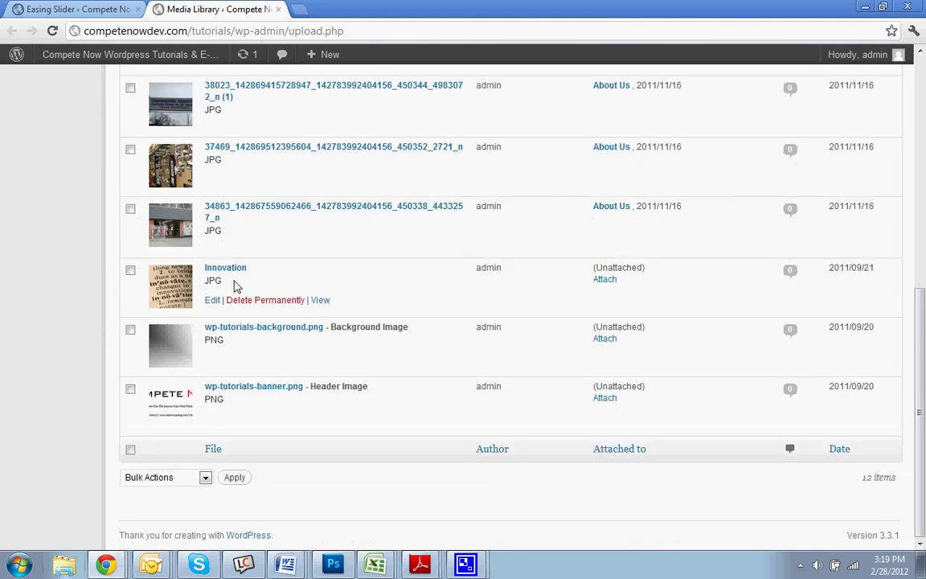
Step: Open the Innovation image's edit page in another tab and switch to it
right_click(211, 300)
left_click(258, 304)
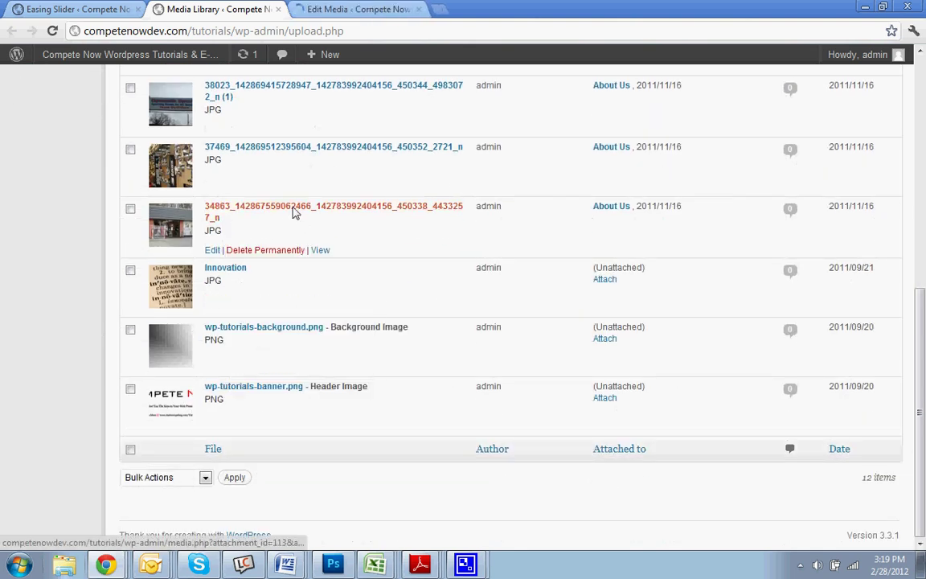
scroll(249, 289, "up", 6)
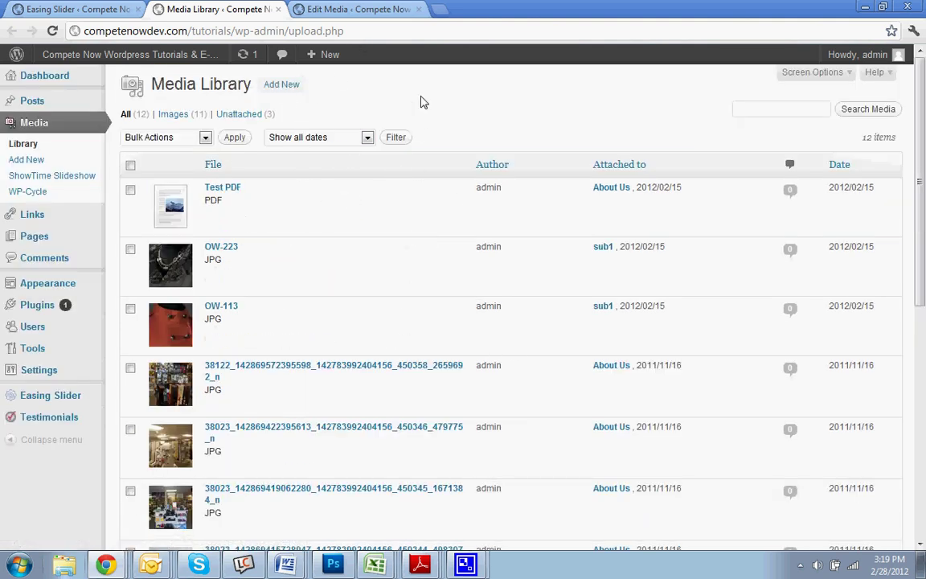
left_click(339, 9)
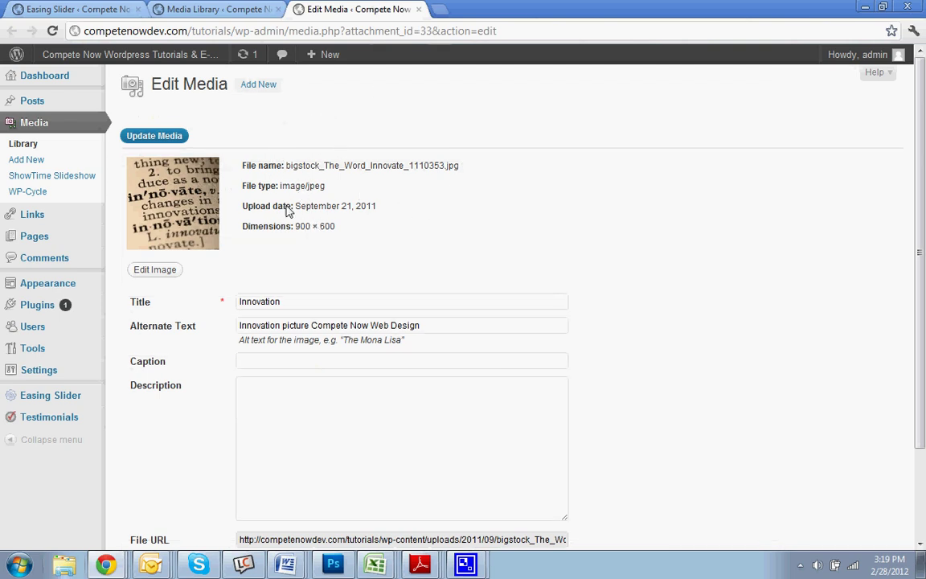
Step: Select the Innovation image's full File URL and copy it
scroll(434, 253, "down", 3)
scroll(422, 245, "up", 2)
scroll(423, 245, "up", 1)
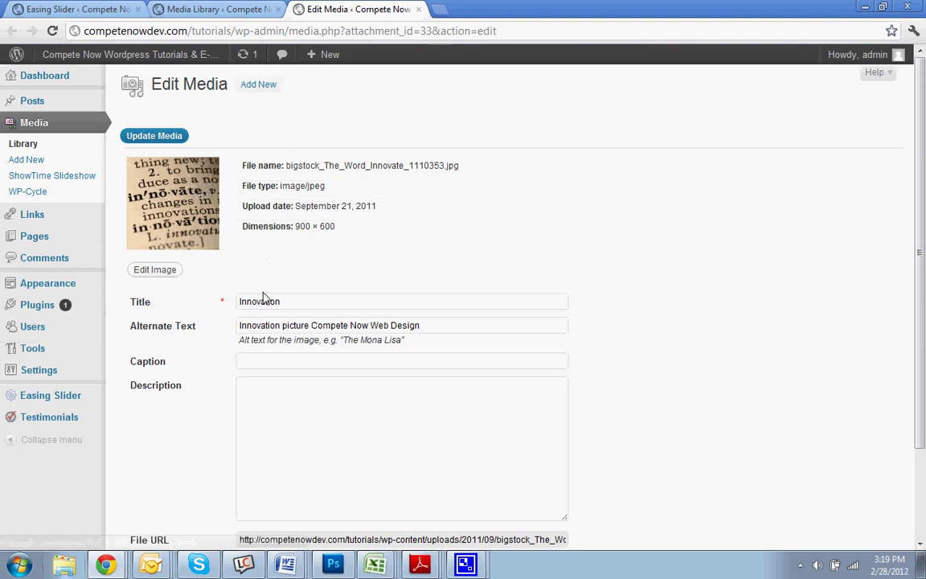
left_click(285, 326)
scroll(421, 323, "down", 2)
scroll(422, 323, "down", 1)
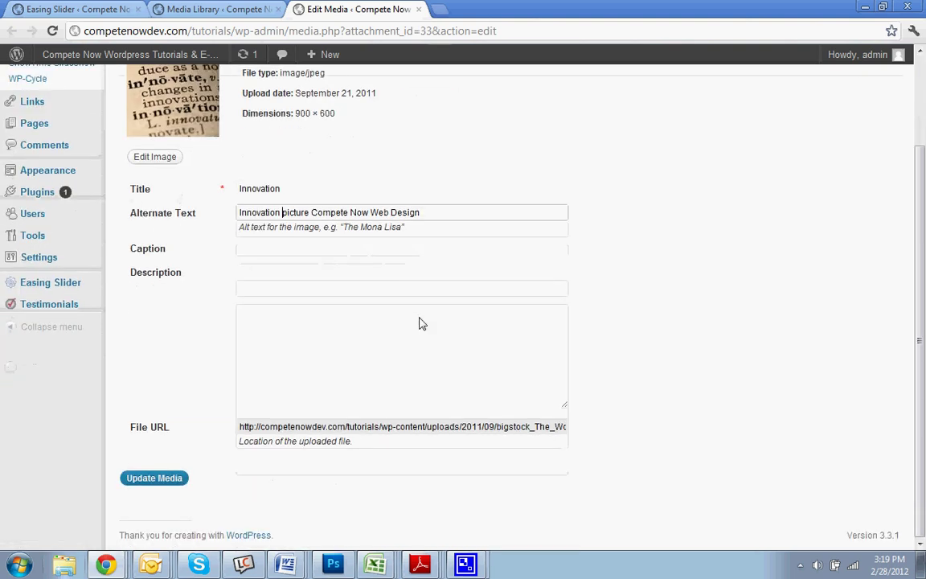
left_click(151, 431)
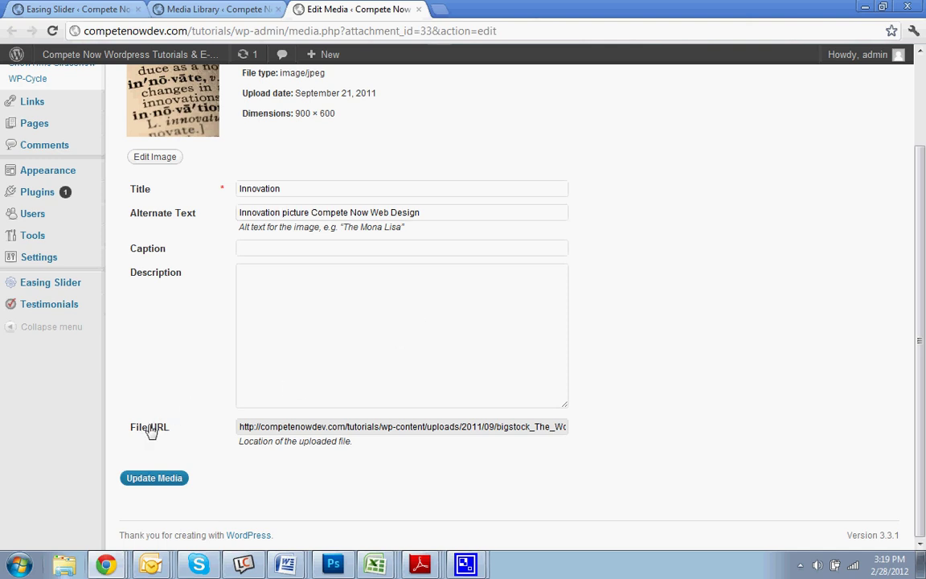
left_click(275, 432)
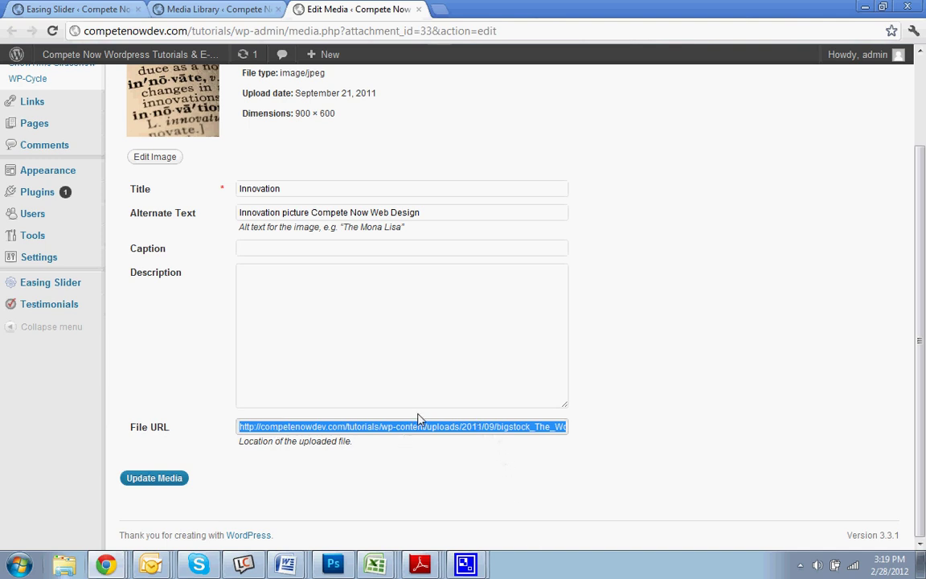
right_click(345, 430)
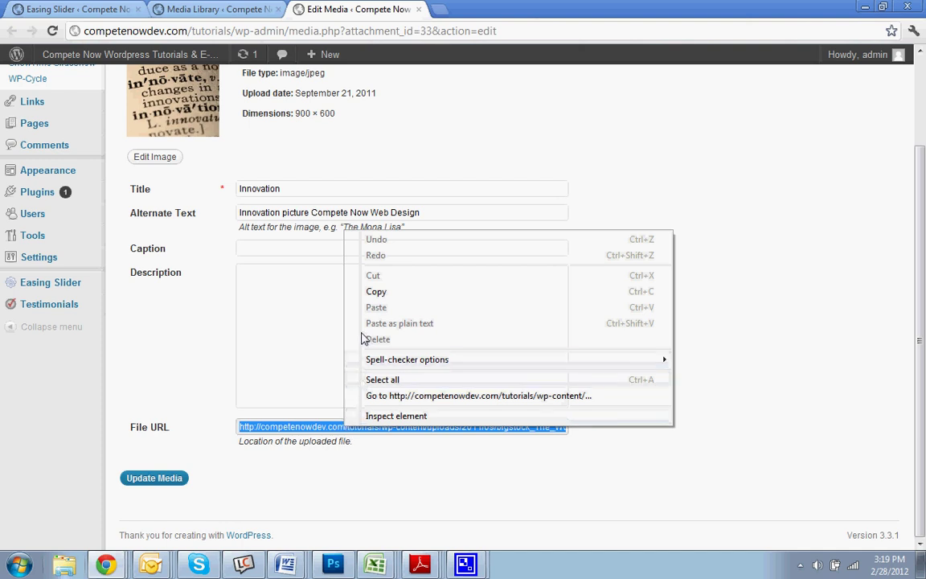
left_click(372, 293)
Step: Back on Easing Slider, paste the Innovation image URL into Image #1's path field
left_click(24, 9)
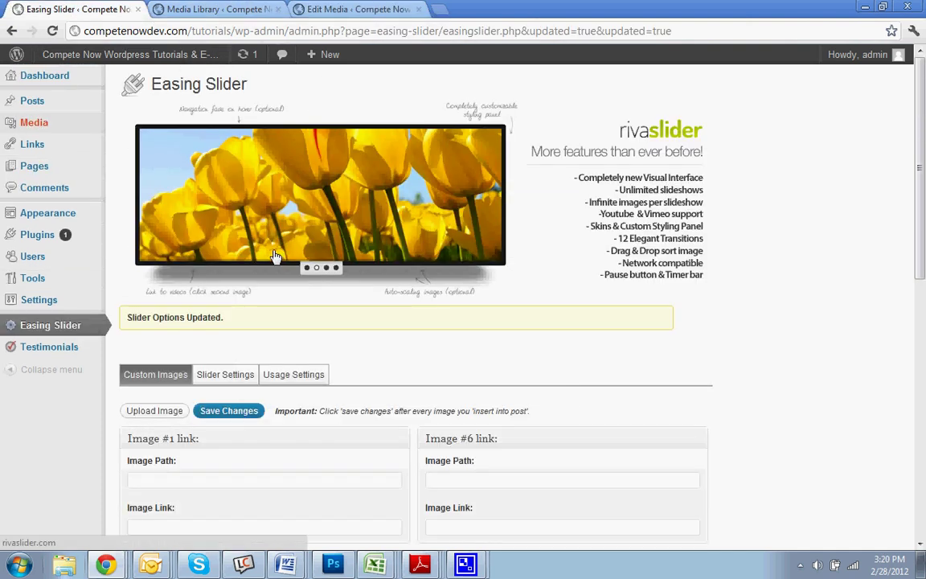
scroll(272, 258, "down", 3)
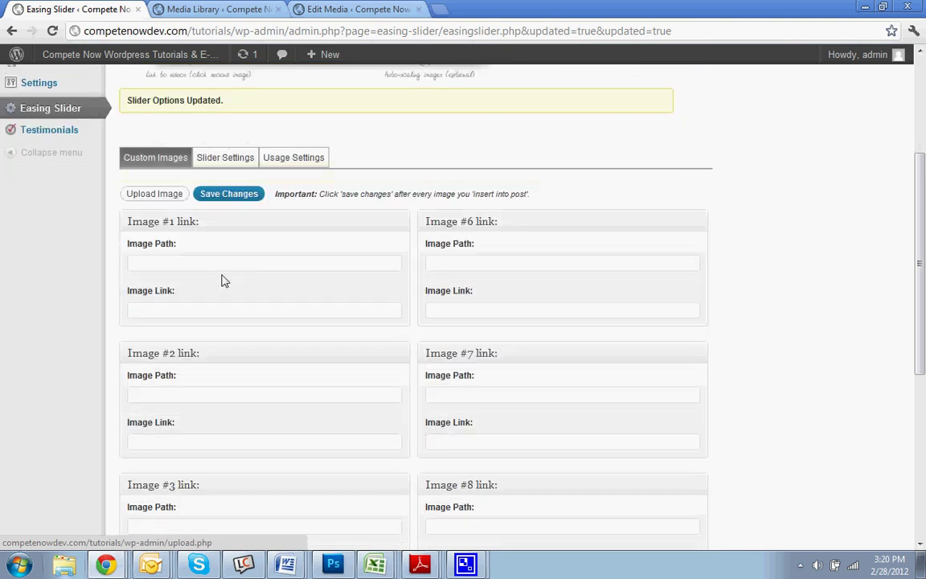
left_click_drag(141, 246, 194, 253)
left_click(195, 254)
right_click(179, 262)
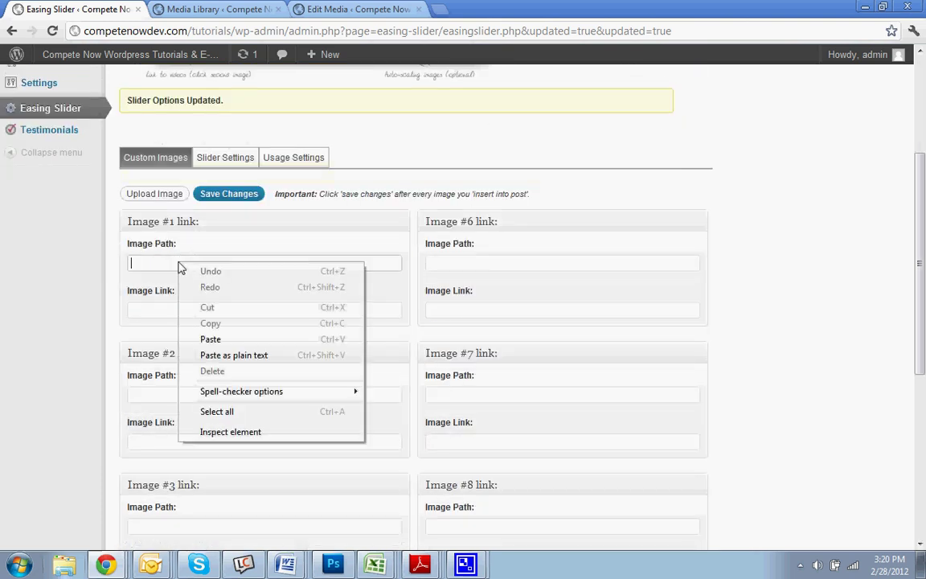
left_click(212, 340)
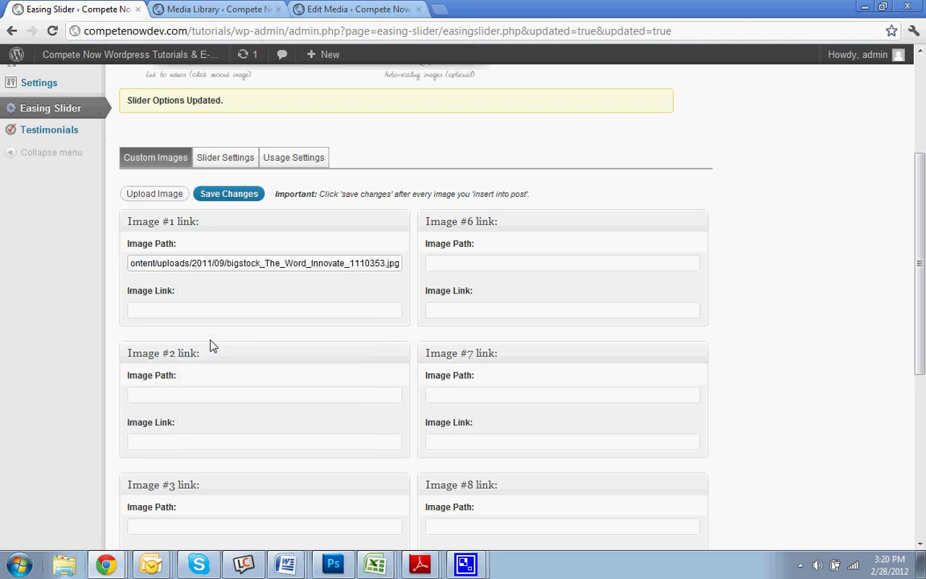
Step: Save the slider options and check the Image #1 preview
left_click(233, 196)
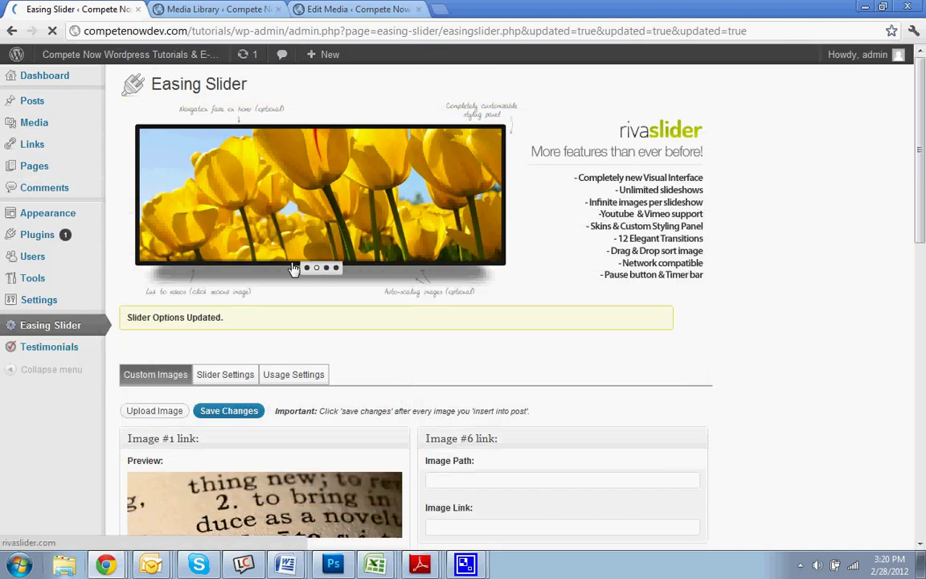
scroll(374, 384, "down", 3)
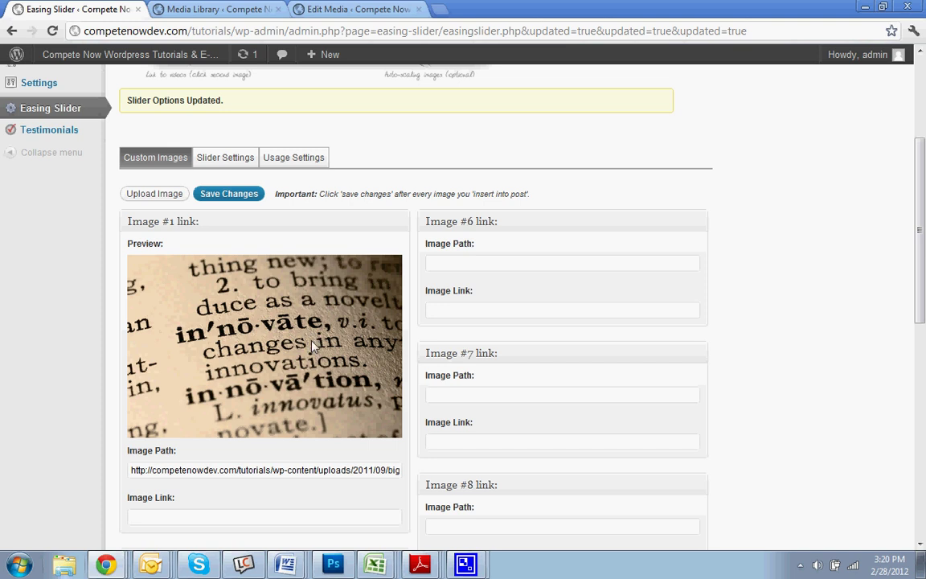
scroll(328, 341, "down", 1)
scroll(405, 331, "up", 3)
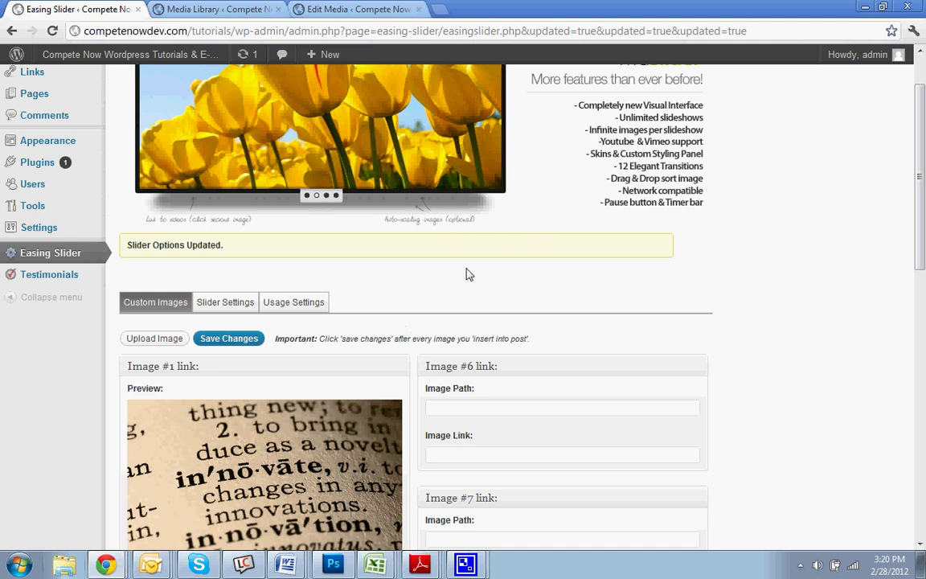
scroll(468, 273, "down", 1)
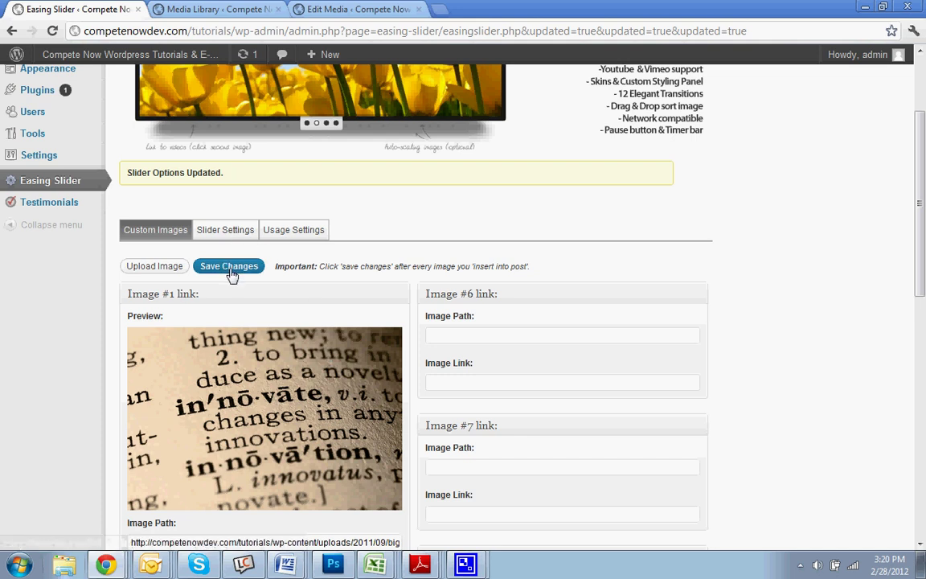
scroll(233, 282, "down", 3)
scroll(234, 283, "down", 2)
scroll(241, 201, "up", 3)
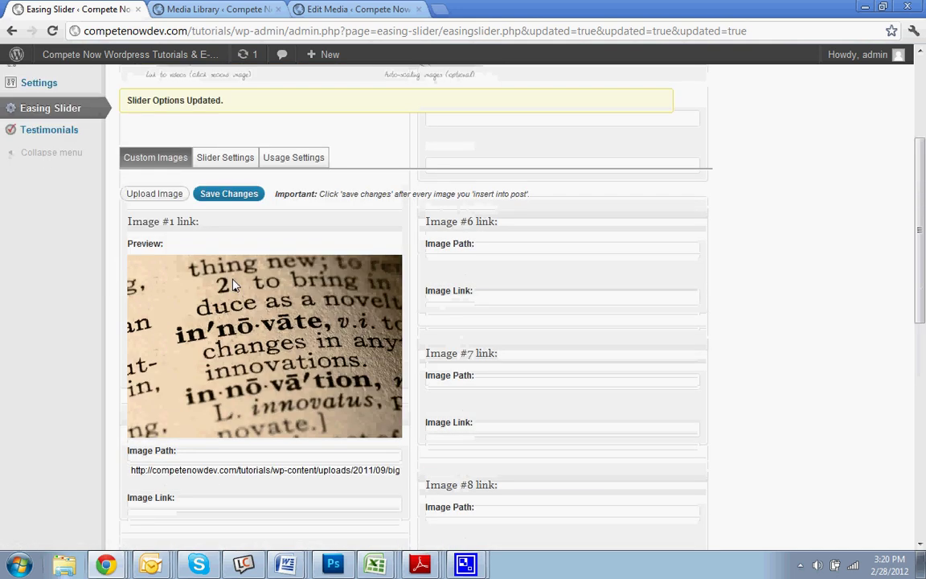
Step: Close the Innovation edit tab and browse the Media Library for the store-interior photo
left_click(418, 9)
left_click(250, 9)
scroll(366, 288, "down", 5)
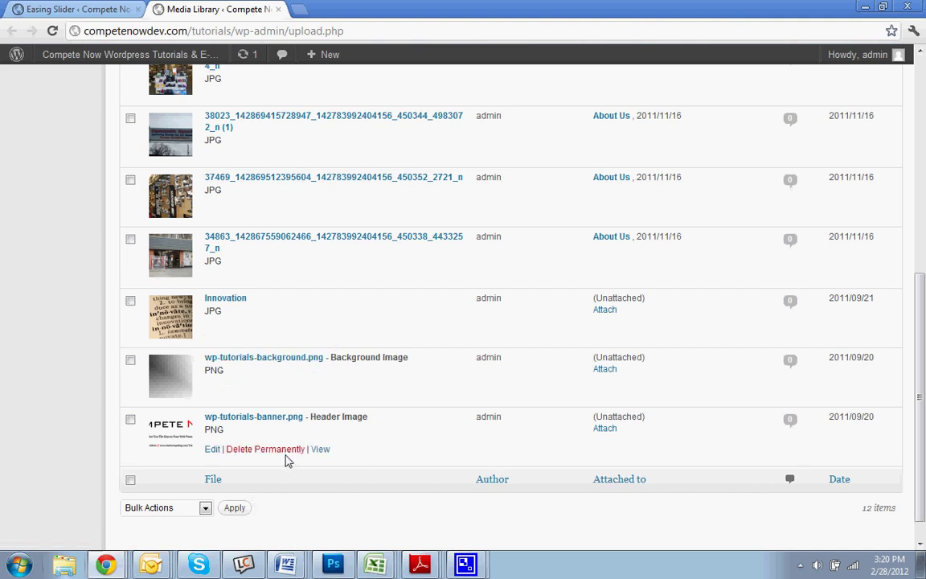
scroll(288, 461, "up", 10)
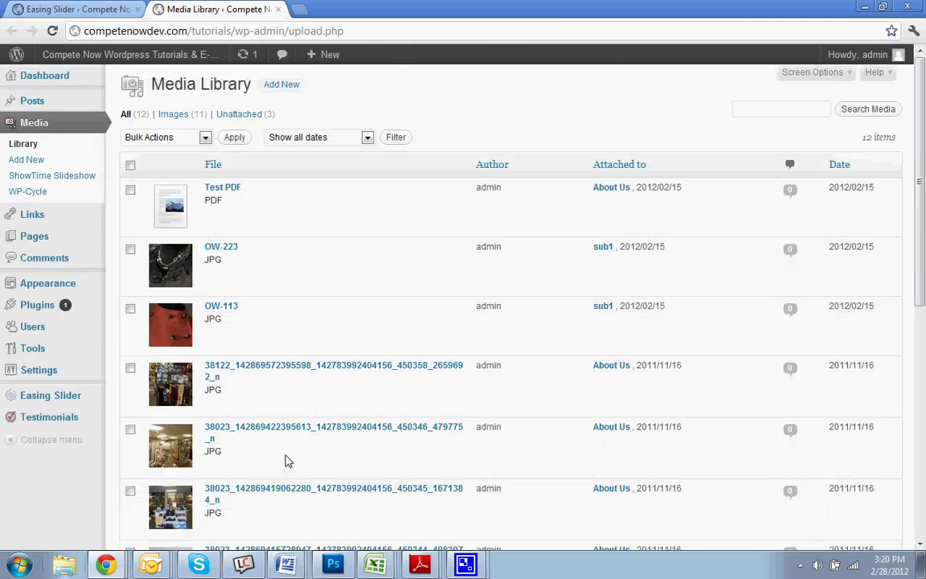
scroll(288, 460, "down", 5)
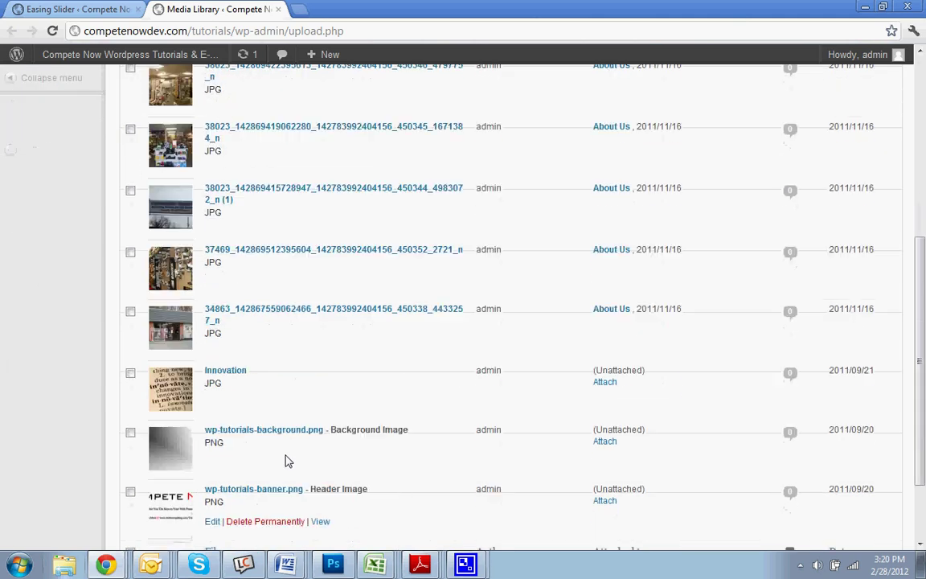
scroll(288, 461, "down", 2)
scroll(288, 461, "up", 10)
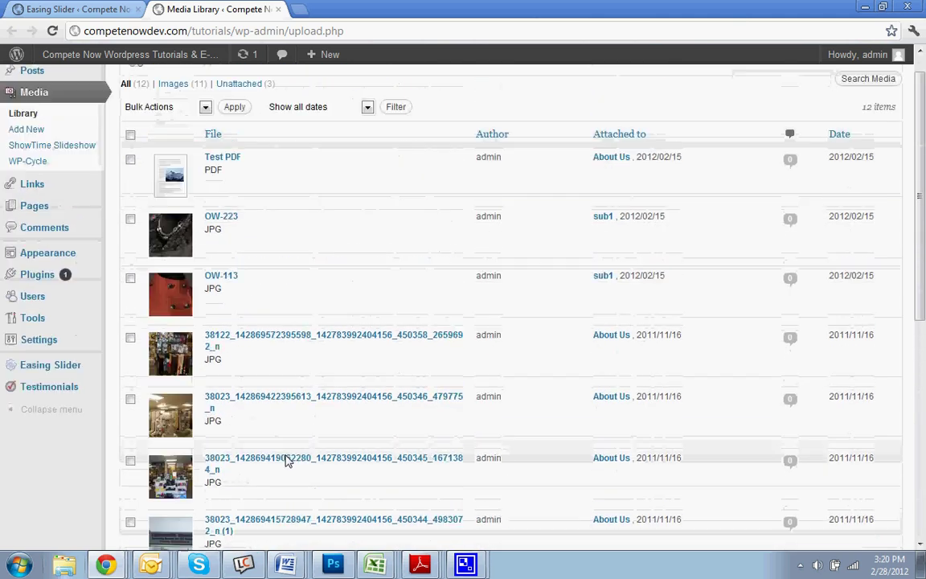
scroll(288, 461, "down", 6)
scroll(288, 461, "up", 4)
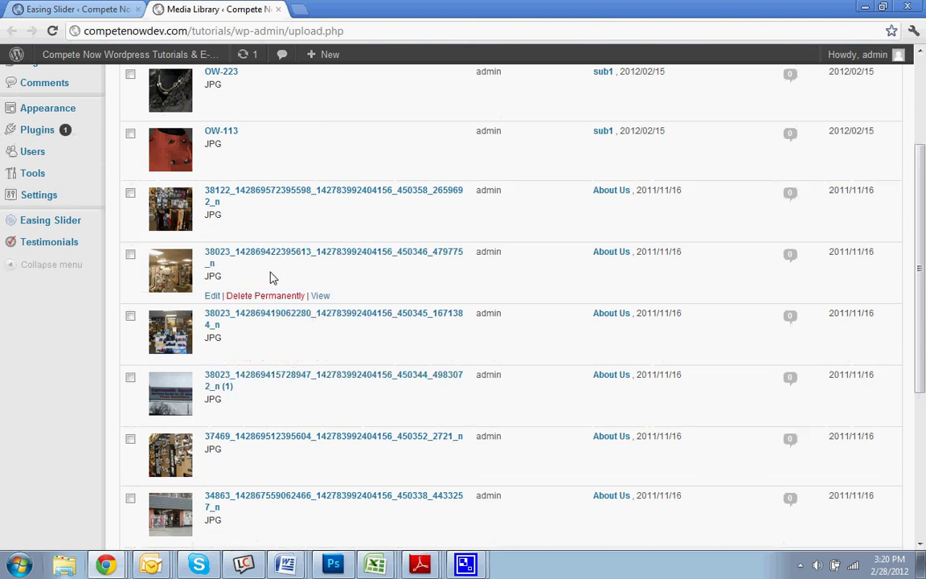
Step: Open the store-interior photo's edit page and select its entire File URL for copying
left_click(212, 296)
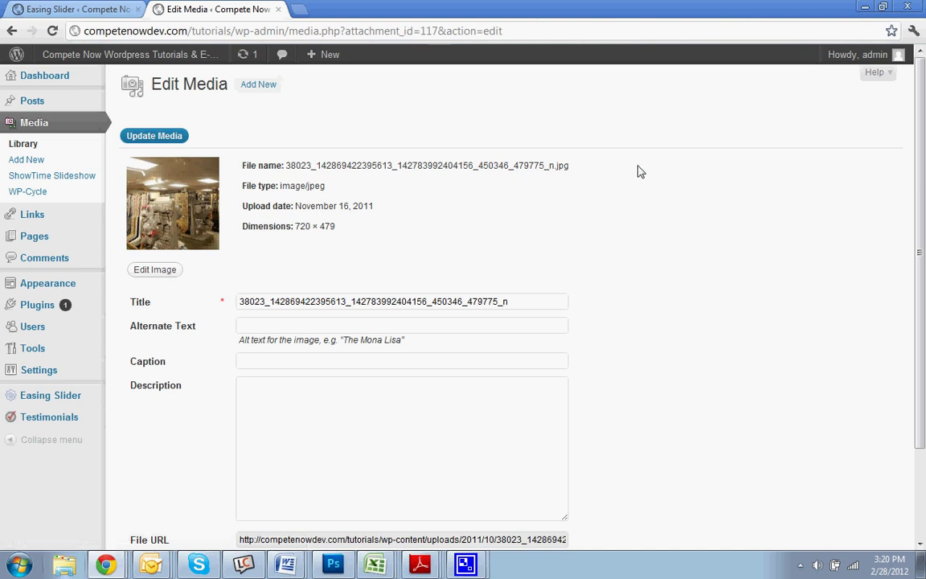
scroll(493, 295, "down", 3)
triple_click(370, 429)
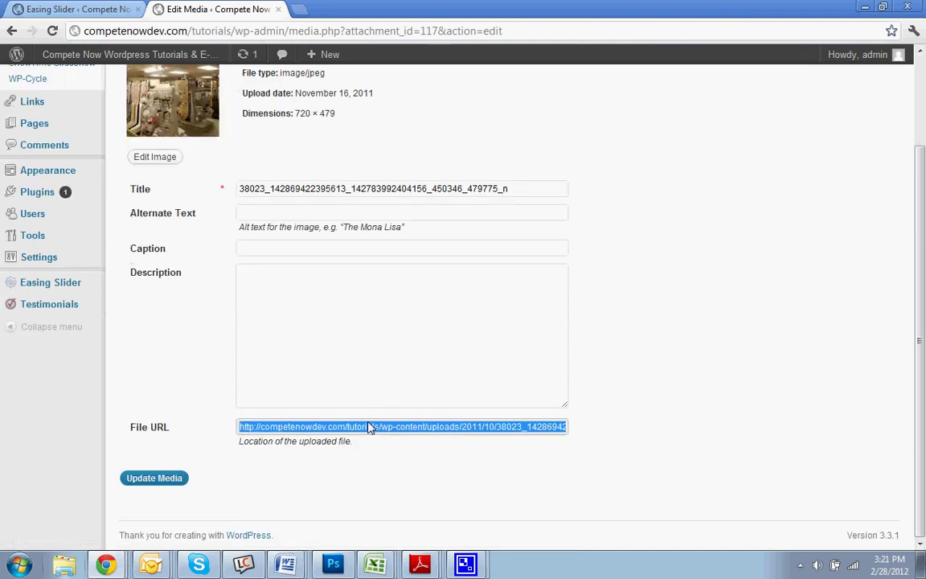
right_click(369, 427)
Step: Copy the store photo's URL and paste it into Image #2's path field on Easing Slider
left_click(426, 295)
left_click(125, 8)
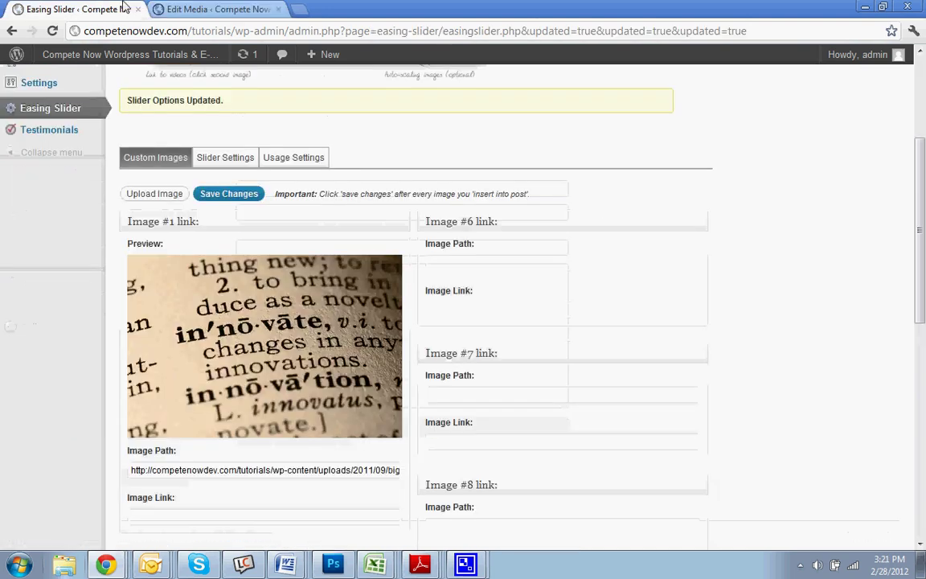
scroll(202, 316, "down", 3)
left_click(196, 310)
right_click(196, 310)
left_click(225, 385)
Step: Review the image fields and click into Image #1's link field
scroll(238, 362, "up", 4)
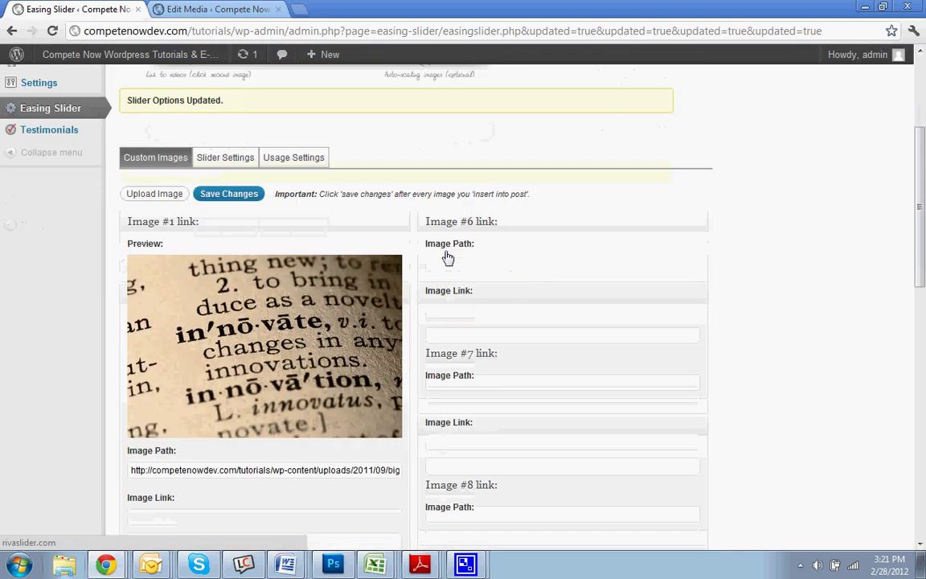
scroll(382, 324, "down", 2)
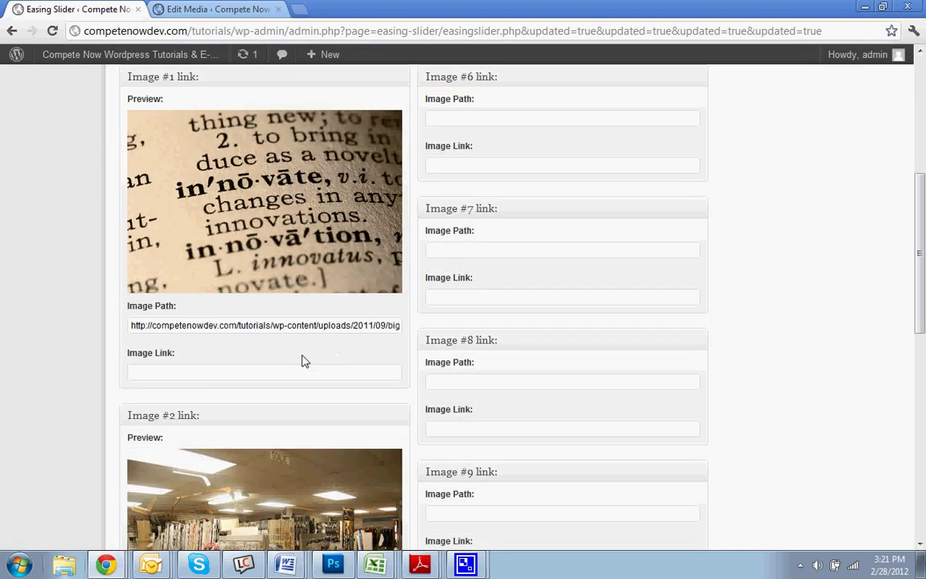
left_click(153, 371)
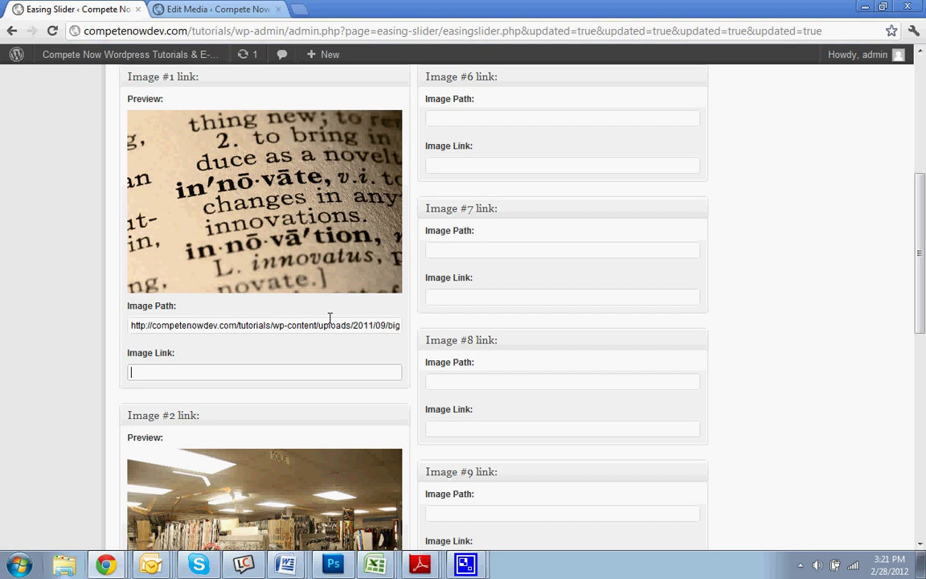
scroll(276, 370, "down", 4)
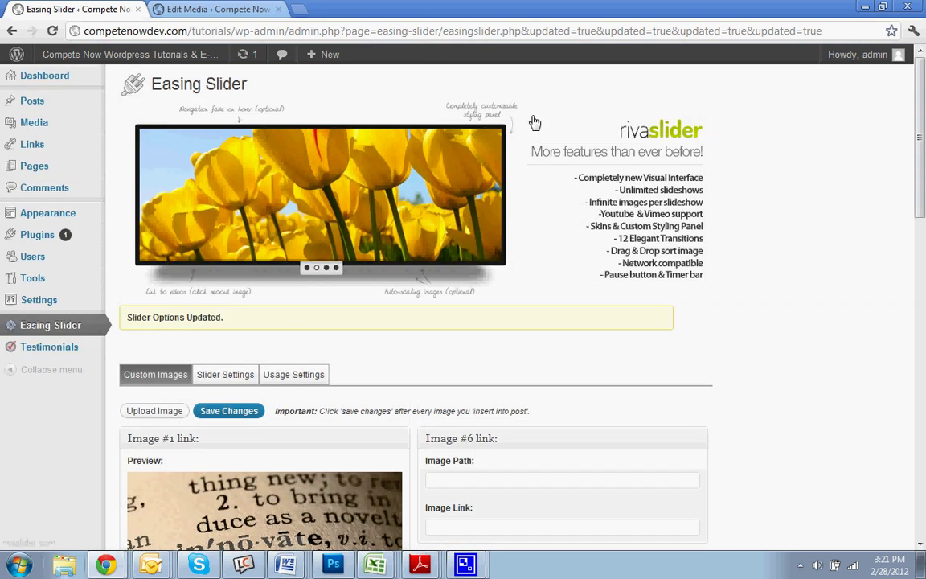
Step: Close the media editing tab and open the Home page for editing from All Pages
left_click(277, 9)
left_click(110, 165)
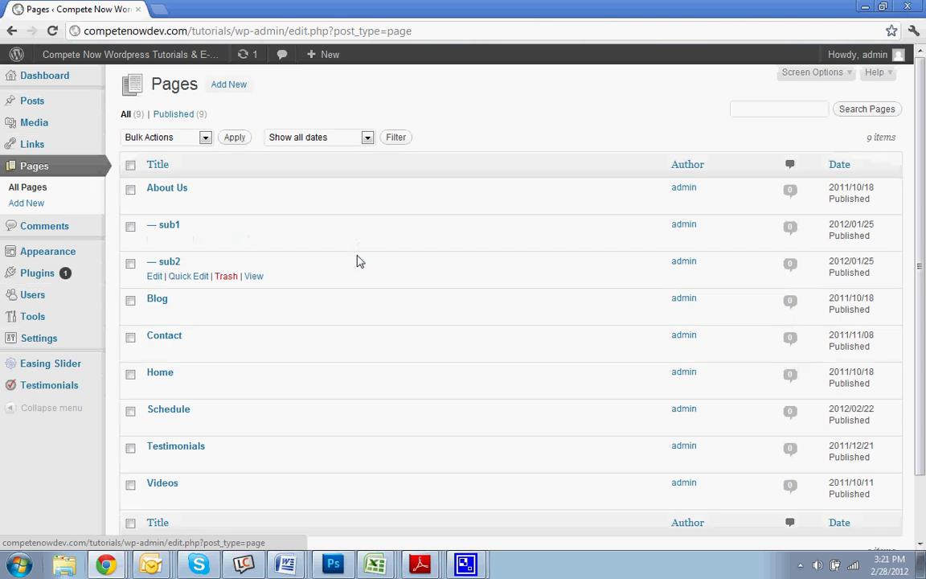
scroll(354, 269, "down", 1)
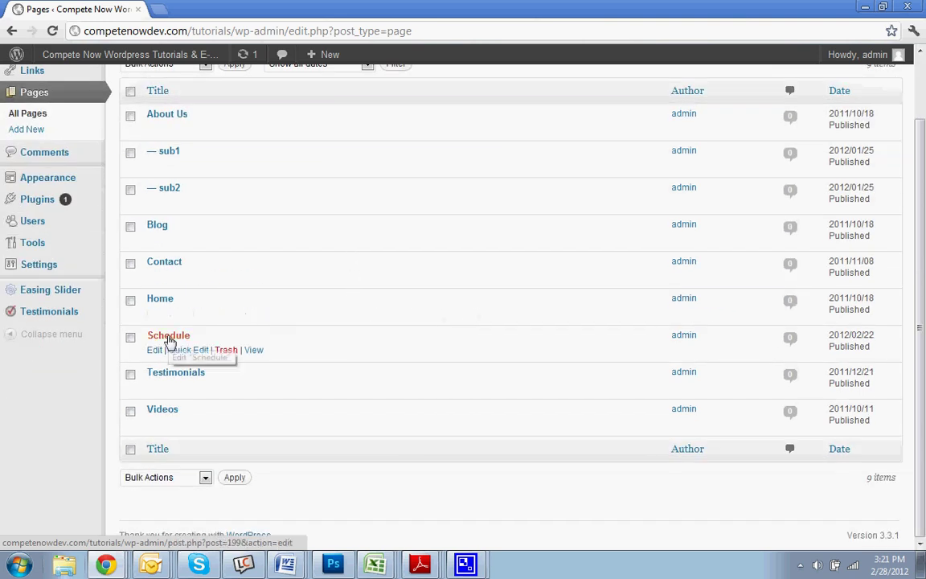
left_click(154, 314)
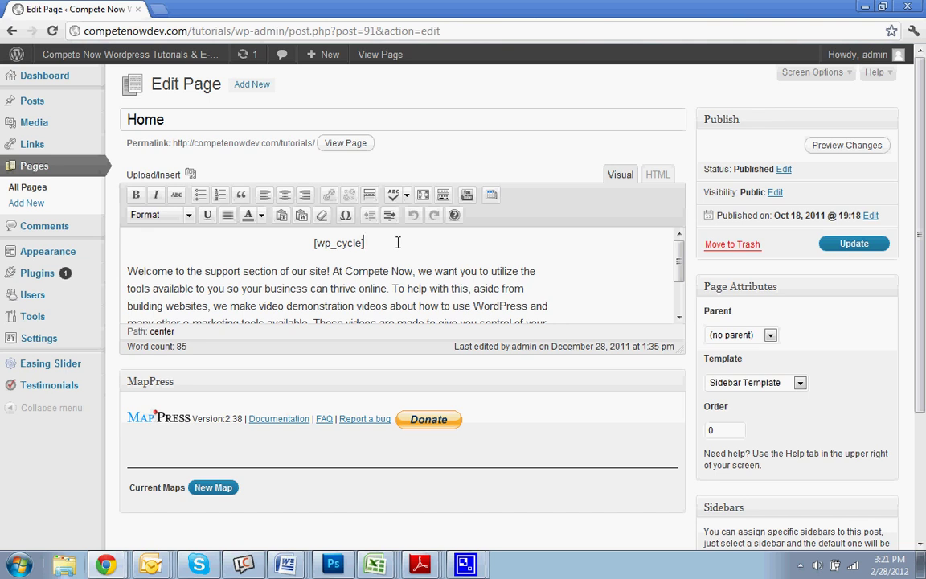
Step: Replace the [wp_cycle] shortcode with [easingslider] and update the Home page
left_click(398, 242)
key("BackSpace")
key("BackSpace")
key("BackSpace")
key("BackSpace")
key("BackSpace")
key("BackSpace")
key("BackSpace")
key("BackSpace")
type("easingslider")
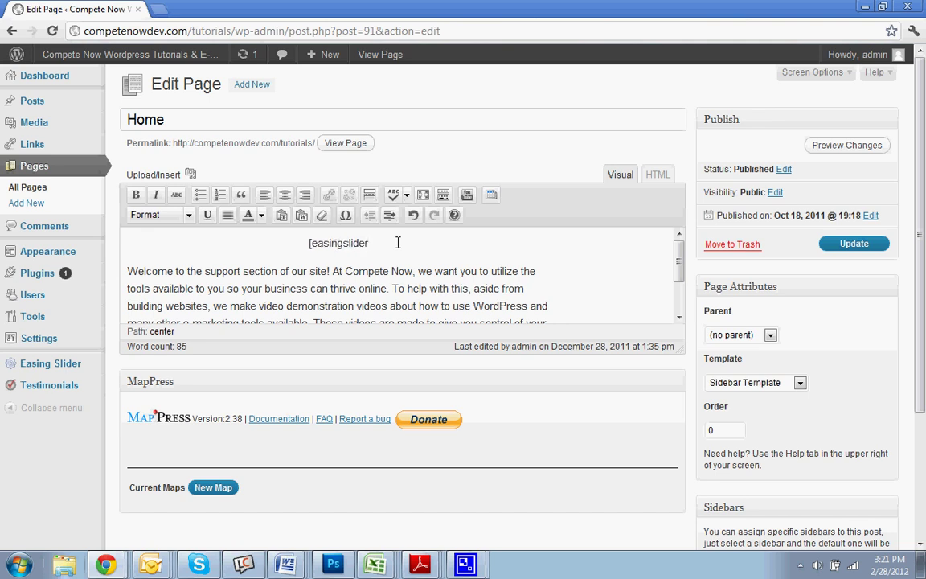
type("]")
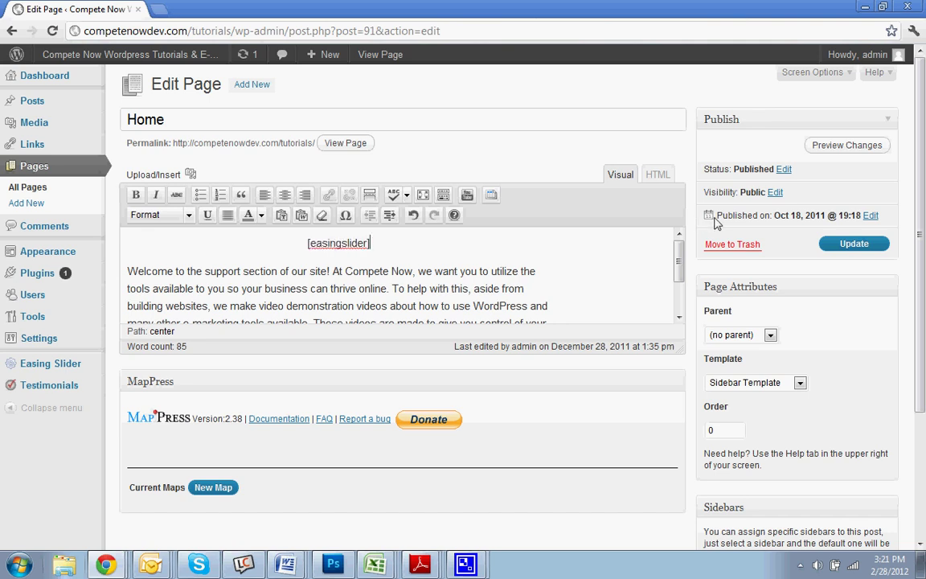
left_click(836, 243)
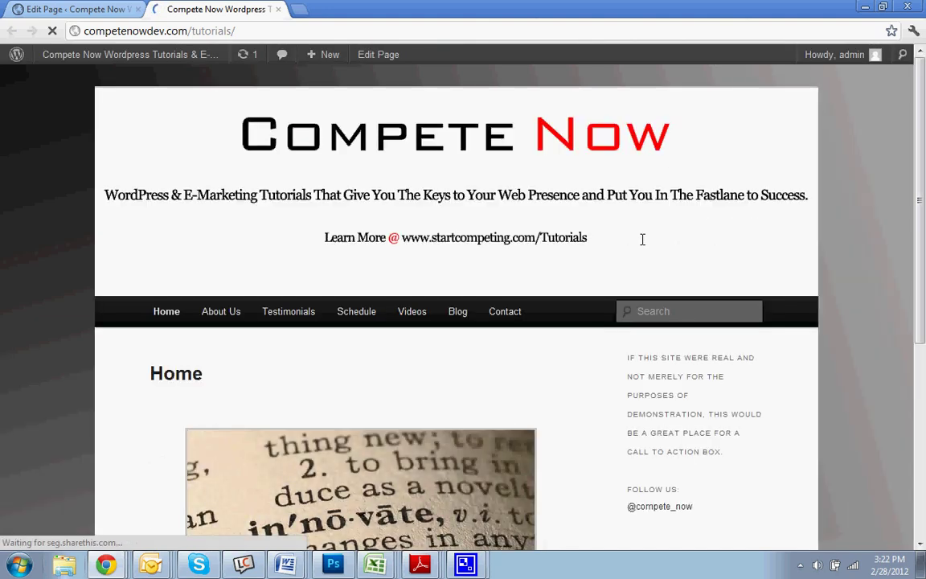
Step: On the live Home page, use the slider's dots to switch between the store and dictionary images
scroll(643, 239, "down", 2)
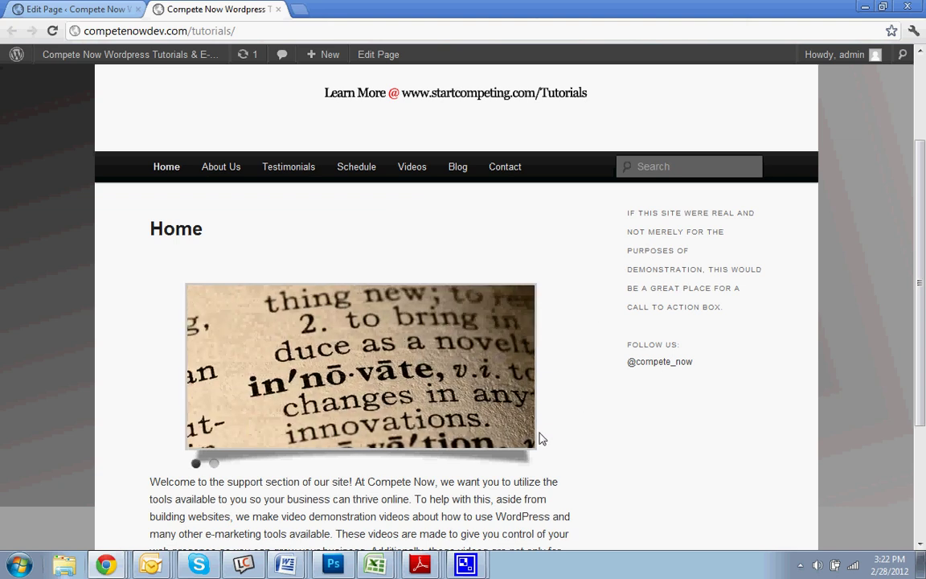
left_click(214, 465)
left_click(196, 464)
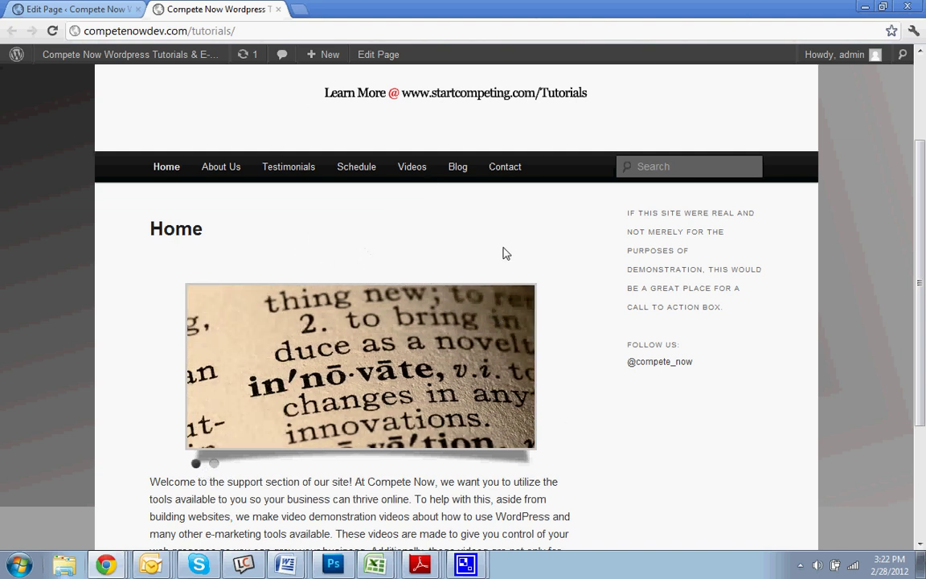
scroll(504, 250, "up", 3)
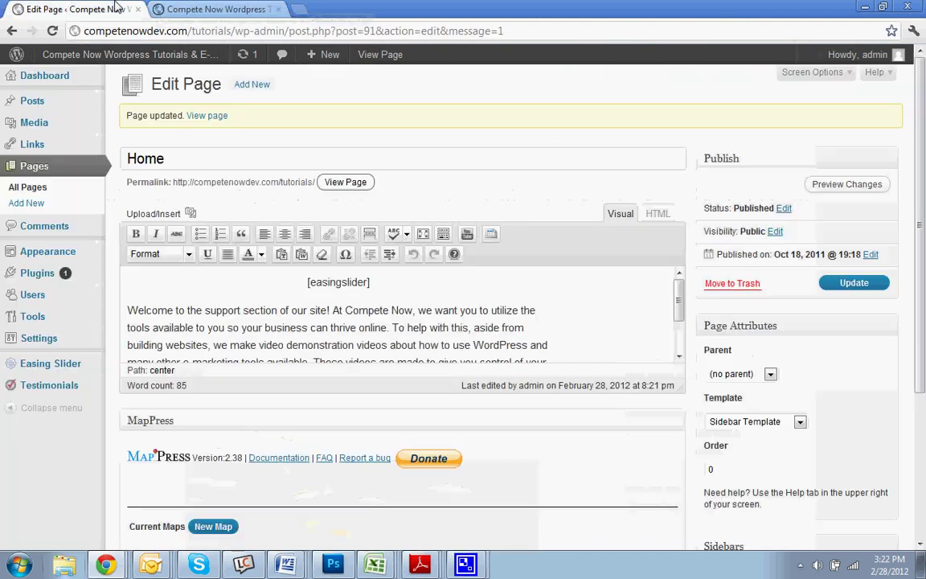
Step: Open the Easing Slider settings and show its slider settings options
left_click(56, 6)
left_click(53, 364)
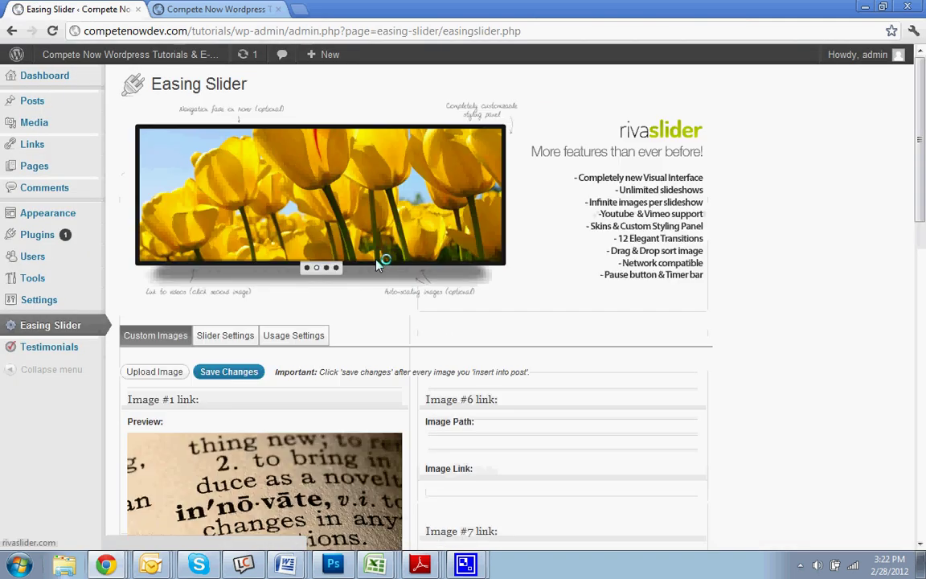
left_click(218, 339)
left_click(216, 9)
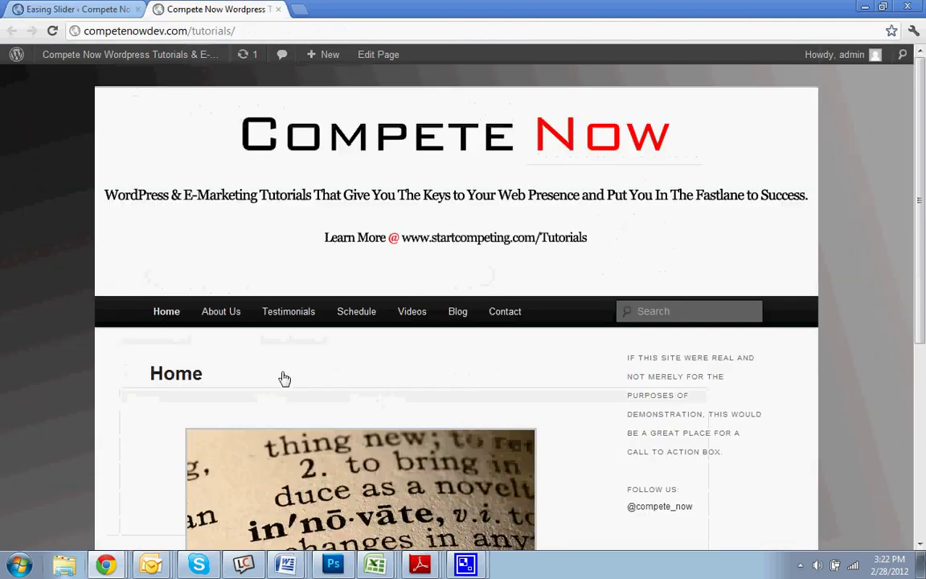
scroll(277, 464, "down", 2)
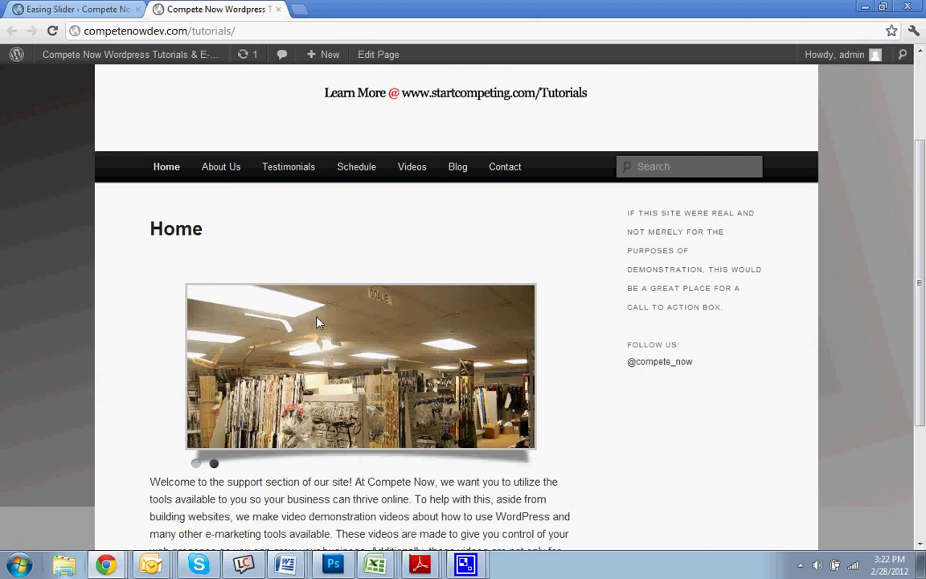
left_click(80, 9)
scroll(301, 386, "down", 1)
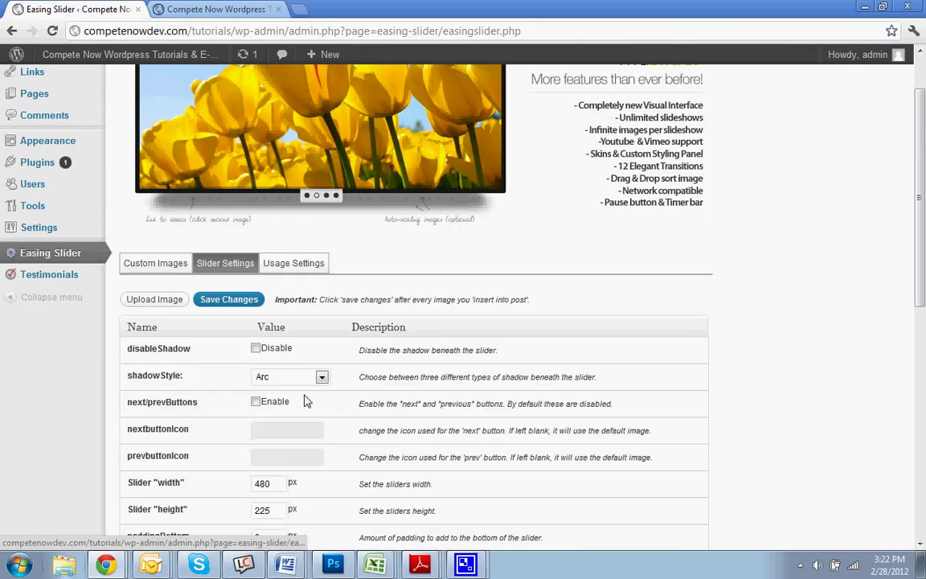
Step: Open the shadowStyle dropdown and keep Arc as the shadow style
left_click(295, 381)
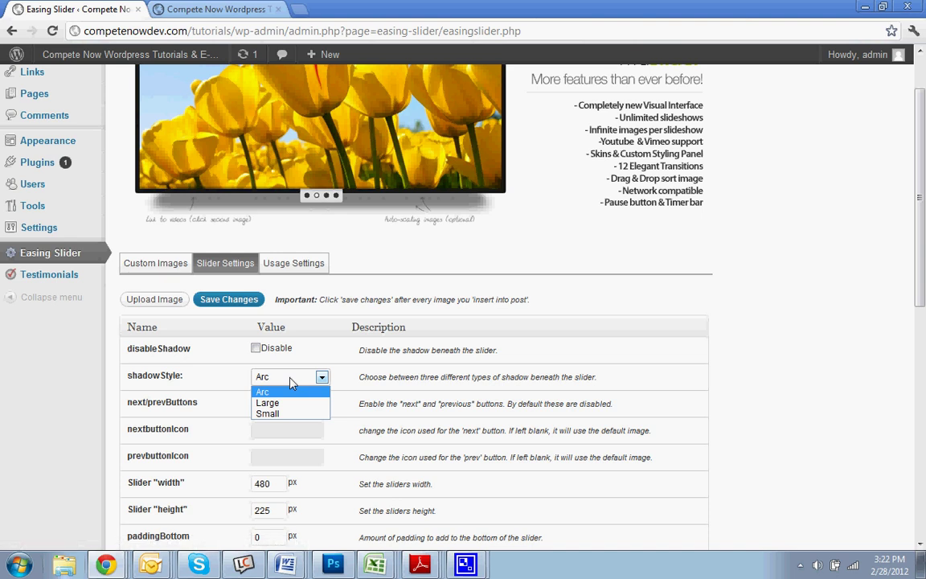
left_click(291, 380)
left_click(291, 379)
left_click(292, 380)
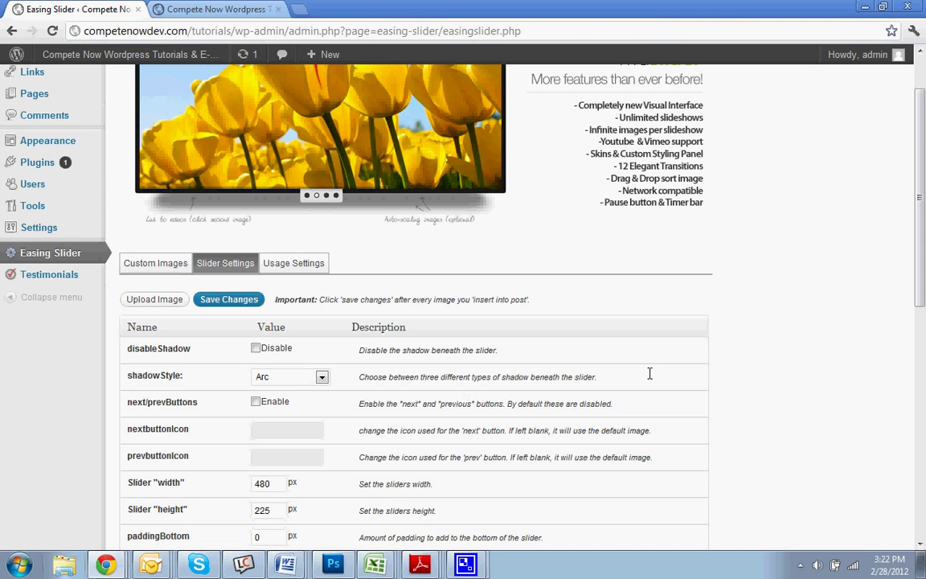
scroll(628, 386, "down", 3)
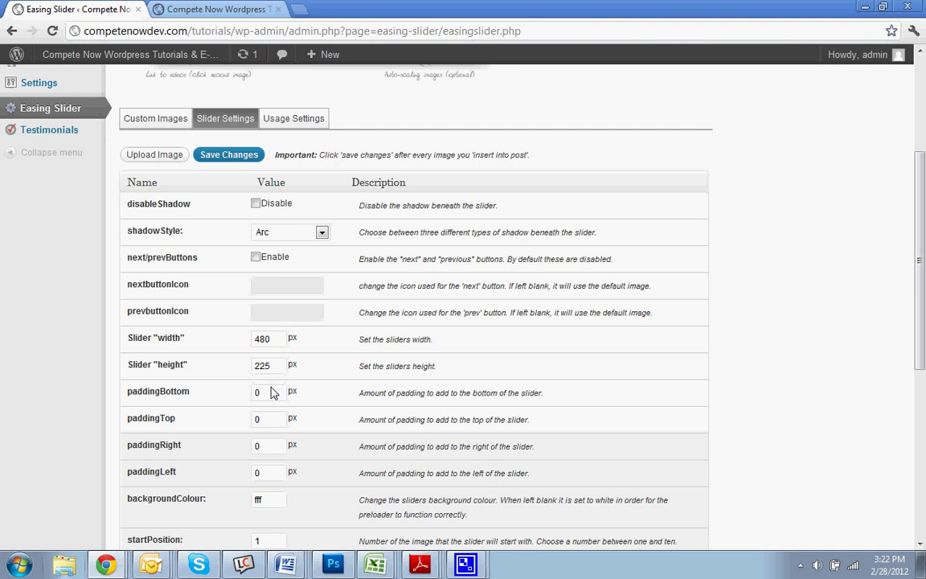
Step: Change the slider's animationStyle from slide to fade, comparing with the live Home page slider
scroll(277, 394, "down", 2)
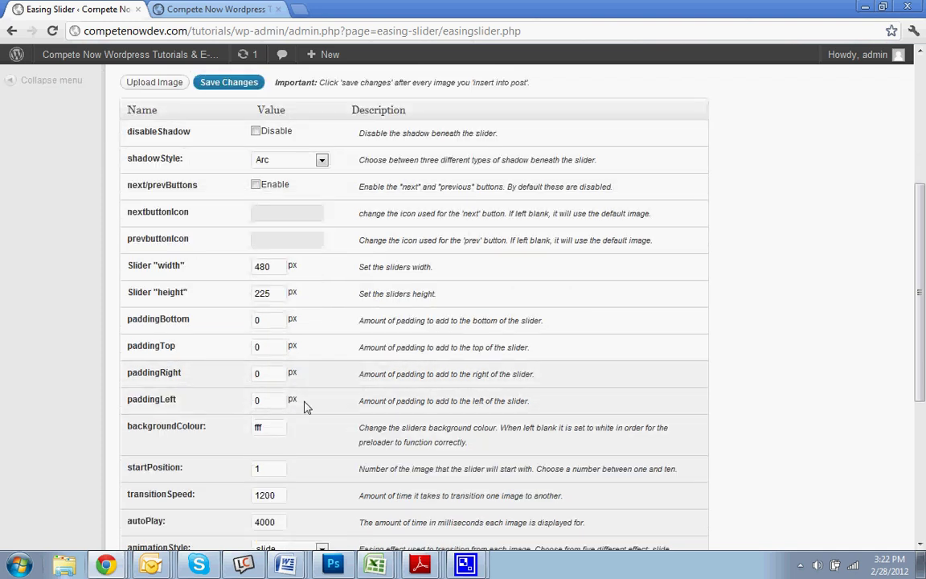
scroll(293, 298, "down", 2)
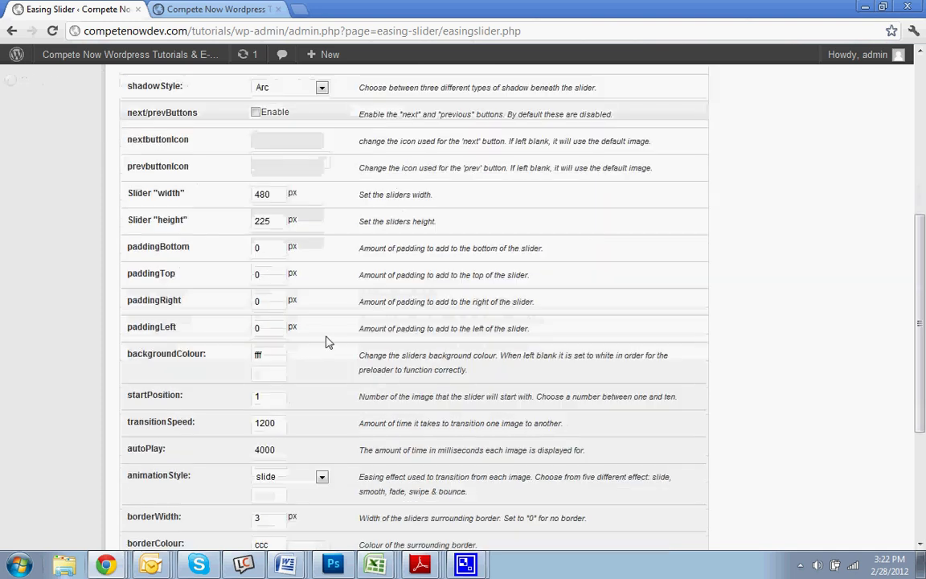
scroll(336, 366, "down", 4)
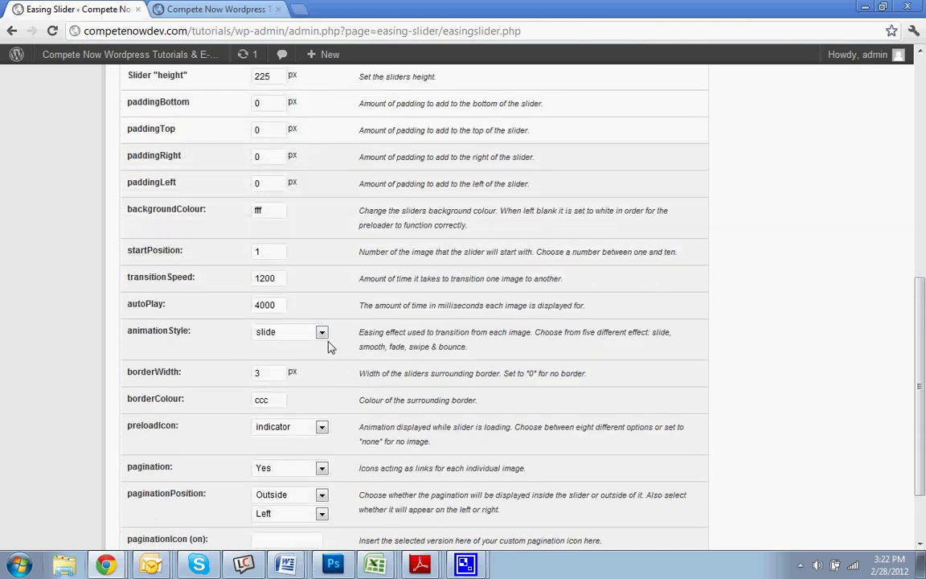
left_click(315, 331)
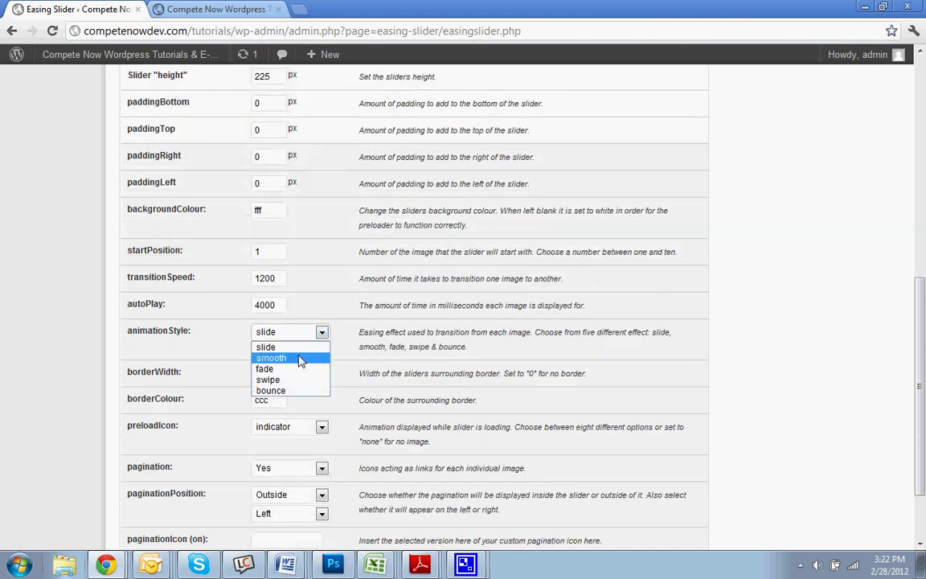
left_click(201, 10)
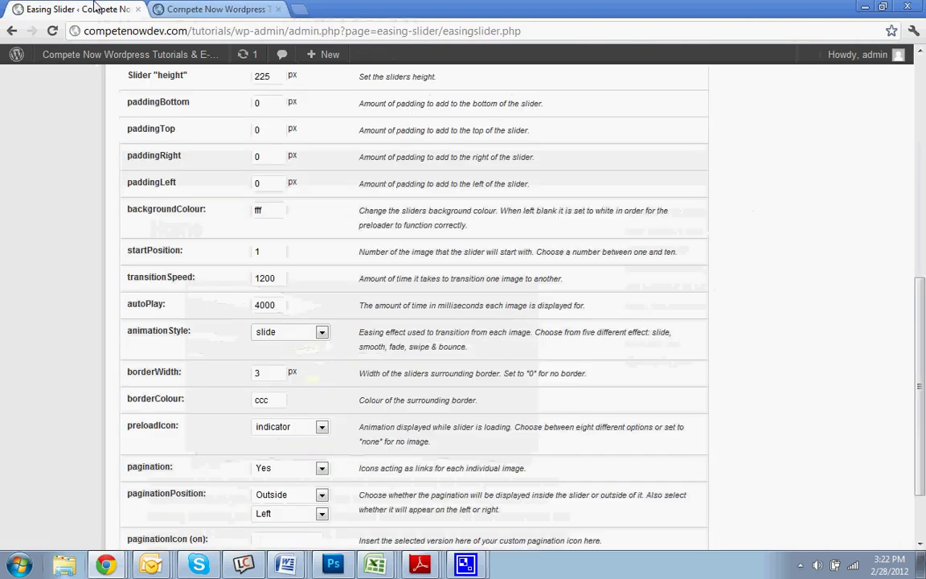
scroll(265, 338, "down", 1)
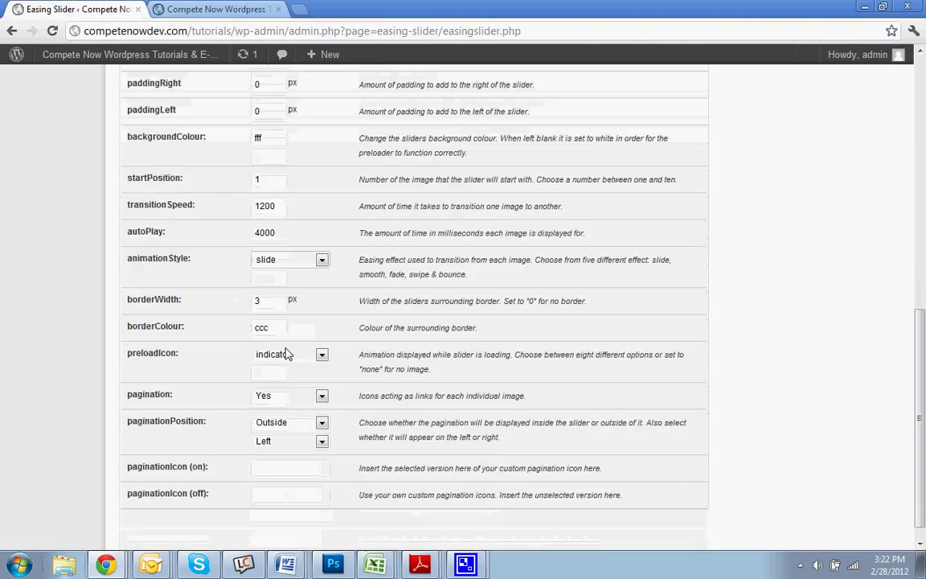
left_click(320, 261)
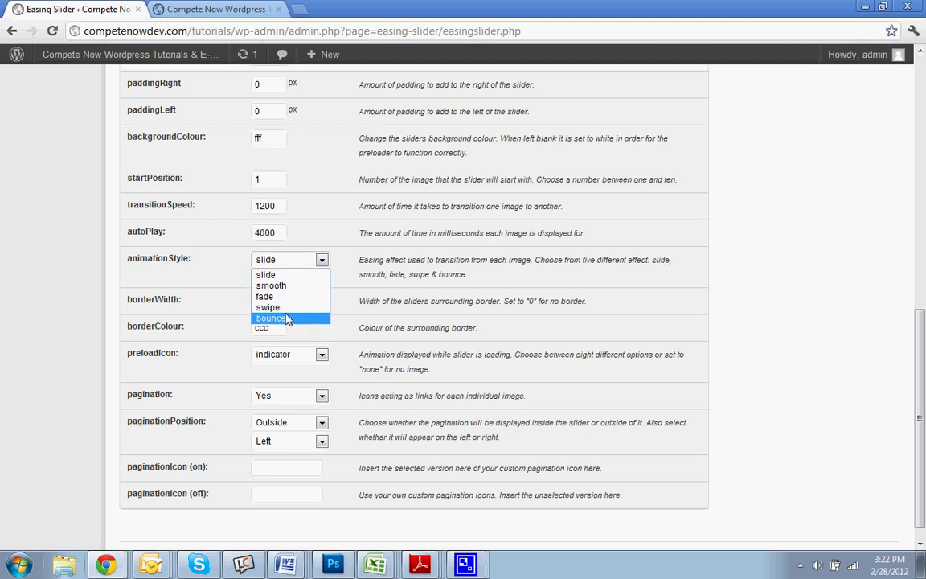
left_click(265, 296)
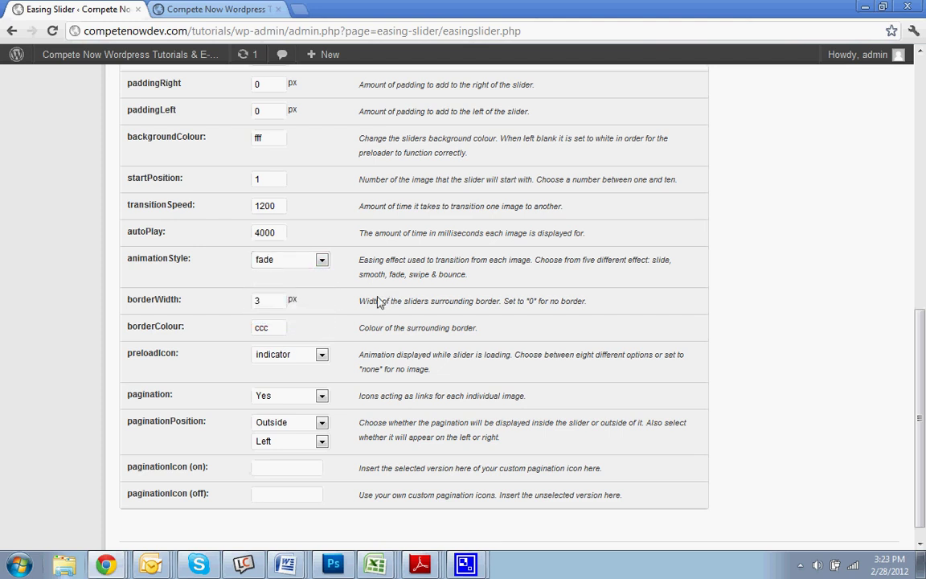
left_click(161, 8)
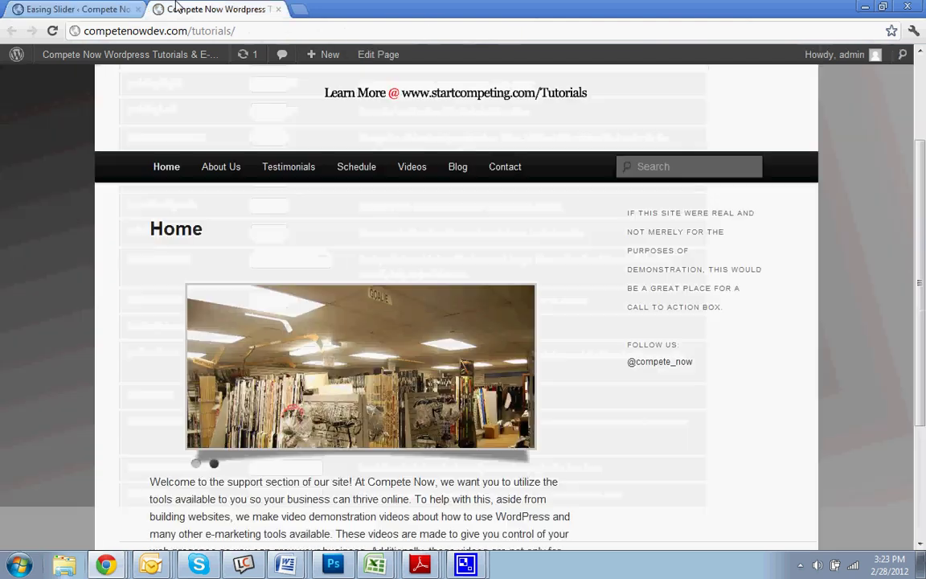
Step: Review the slider's autoPlay settings, leaving the display time at 4000 ms
left_click(61, 9)
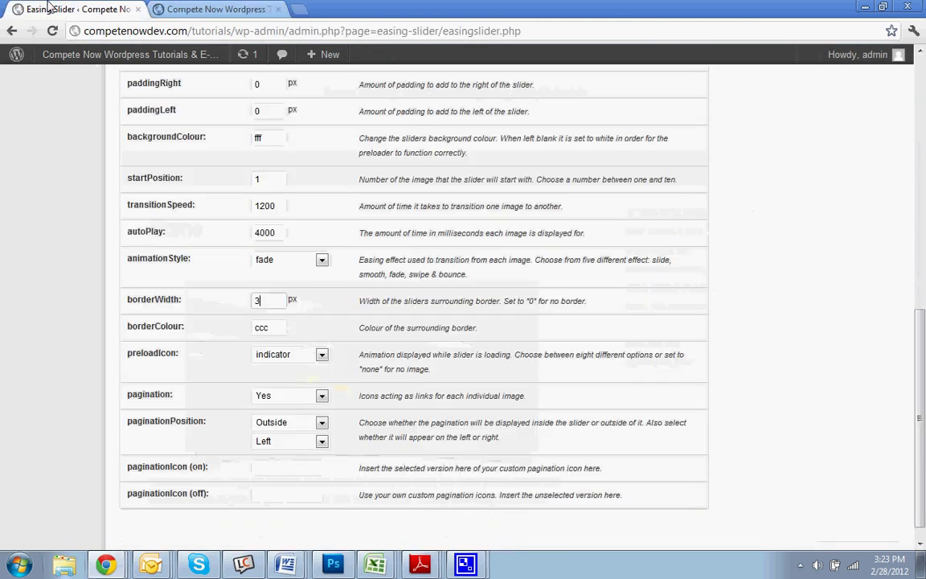
scroll(457, 393, "down", 1)
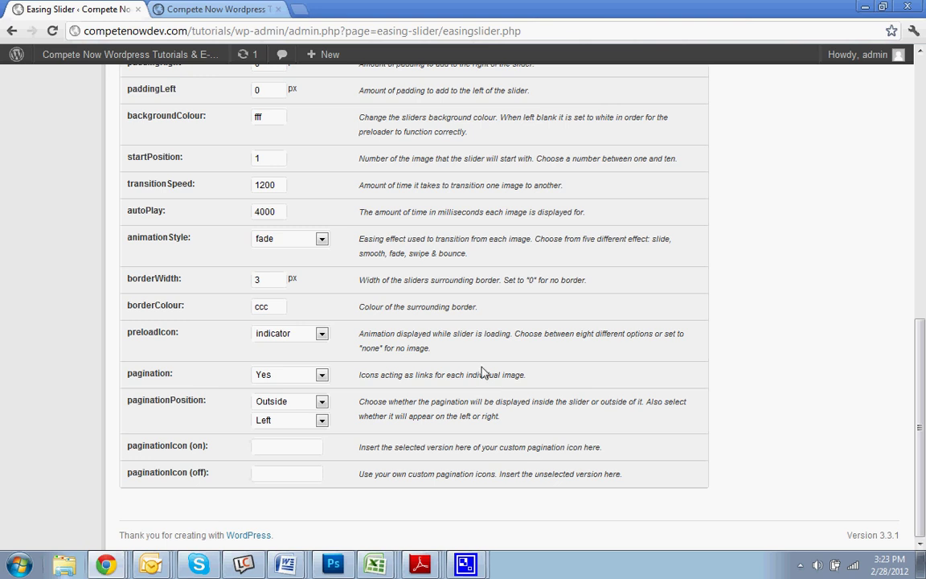
scroll(483, 373, "up", 1)
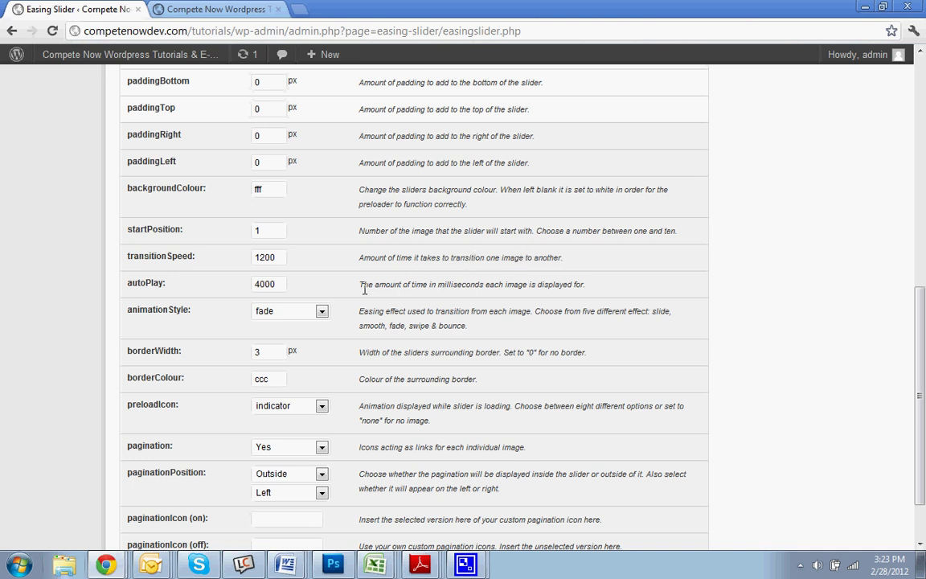
double_click(394, 289)
left_click(434, 289)
left_click(274, 283)
scroll(386, 283, "up", 2)
scroll(296, 354, "down", 3)
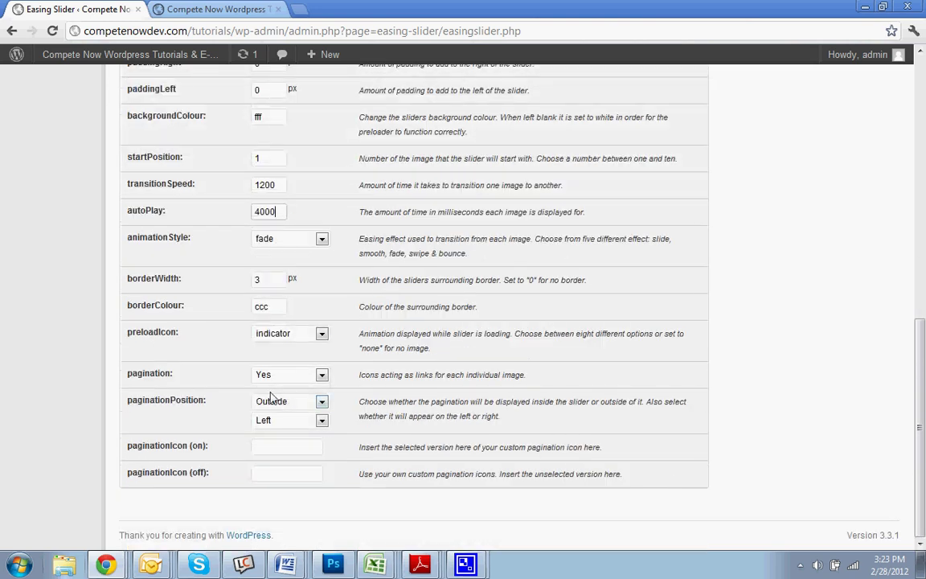
scroll(281, 342, "up", 10)
Step: Save the fade animation setting and reload the live Home page to watch the slider
left_click(228, 371)
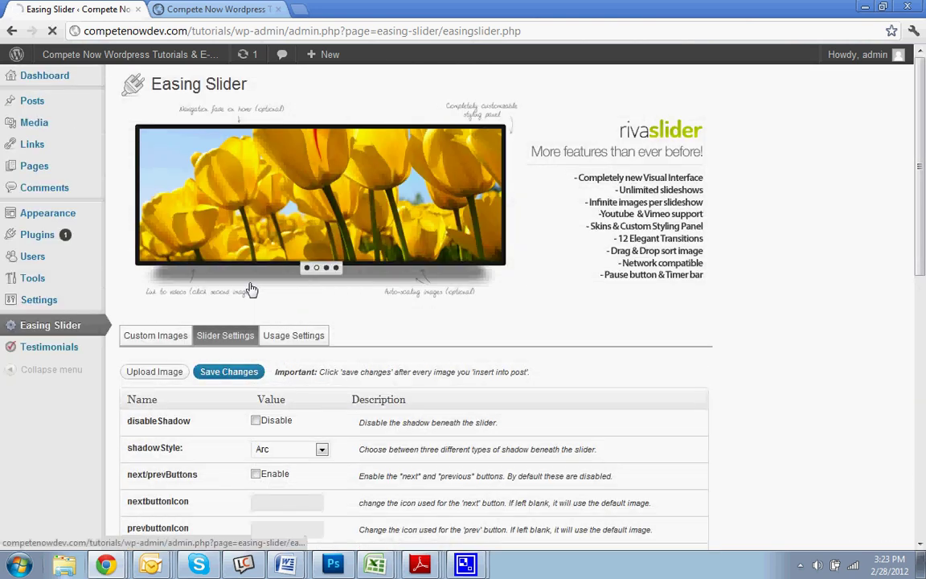
left_click(207, 9)
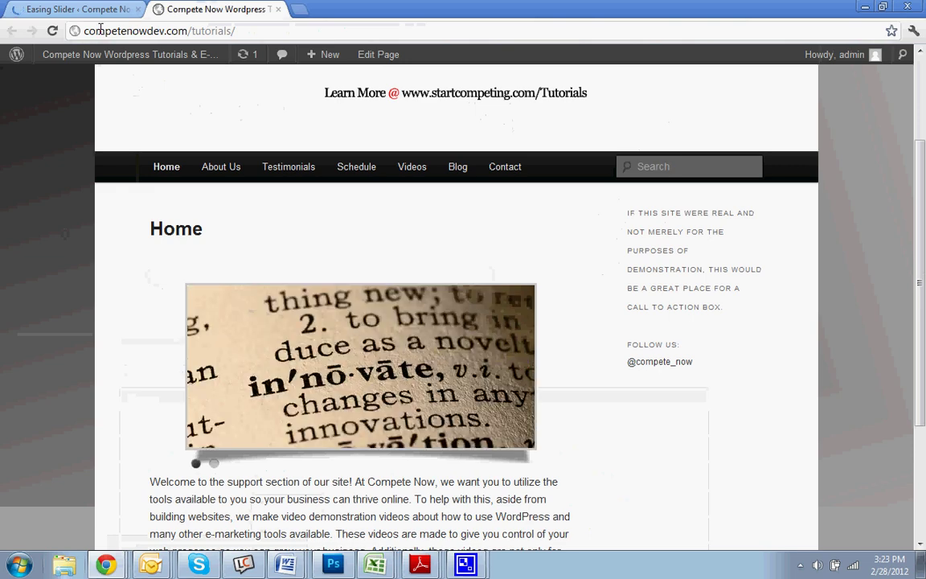
left_click(51, 31)
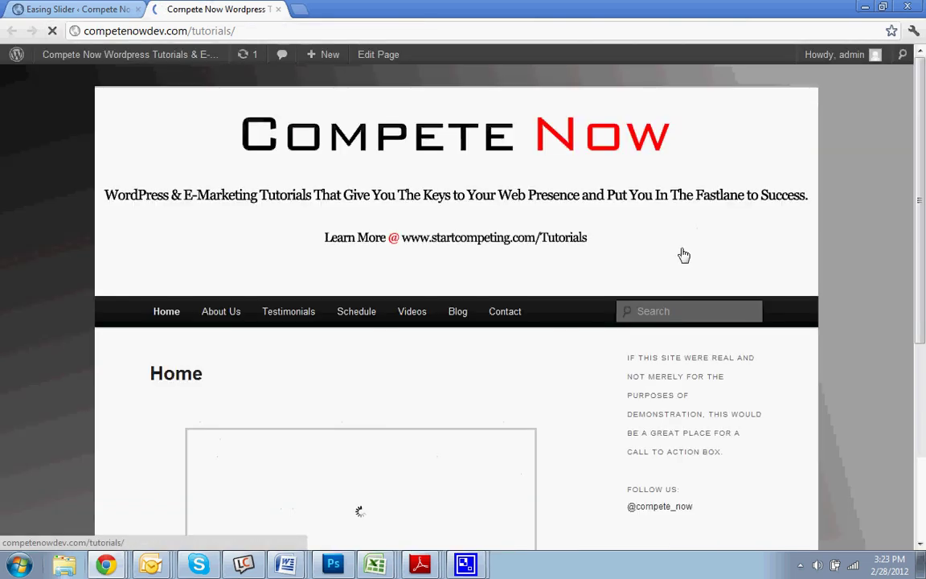
scroll(658, 294, "down", 3)
scroll(658, 286, "up", 2)
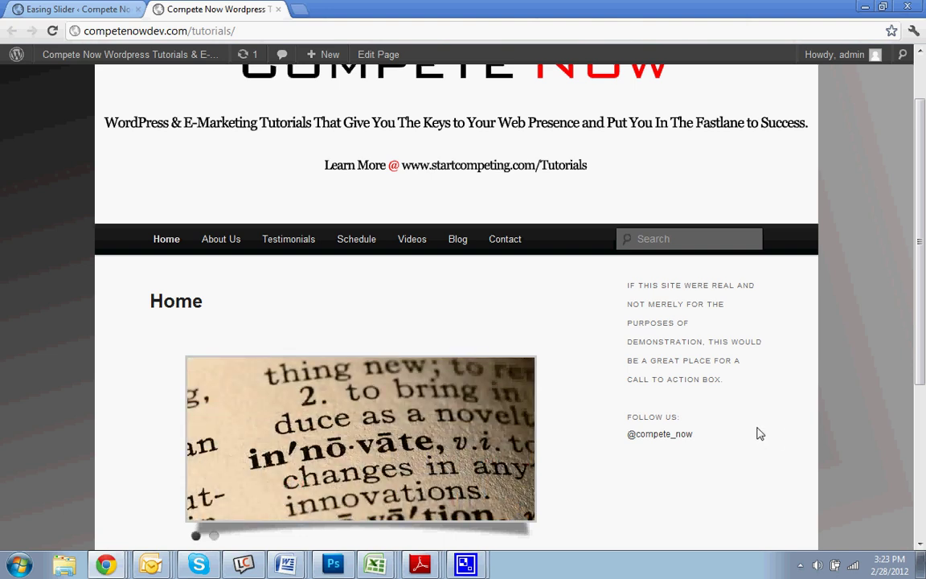
Step: Change the slider's transitionSpeed from 1200 to 1600 ms and save the settings
left_click(80, 10)
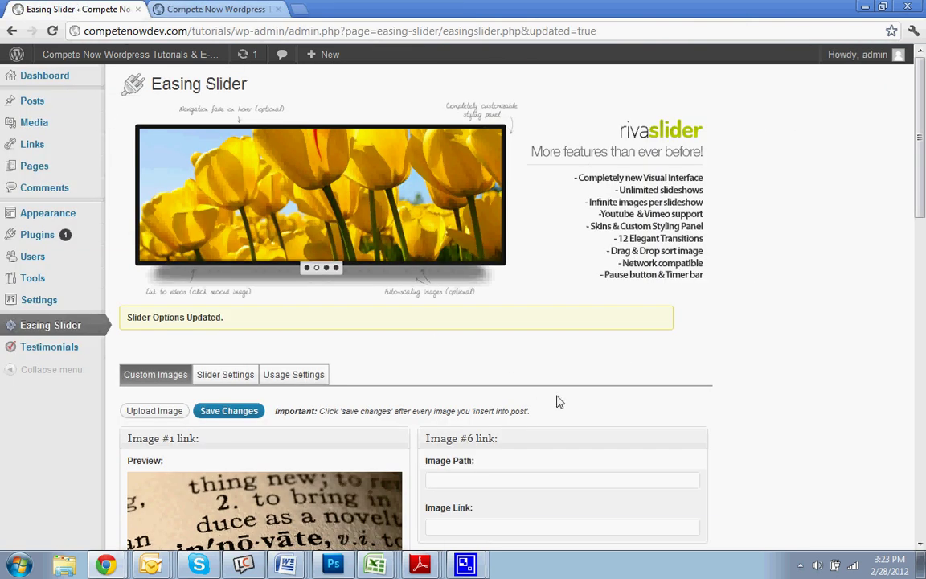
scroll(665, 408, "down", 4)
scroll(240, 170, "up", 1)
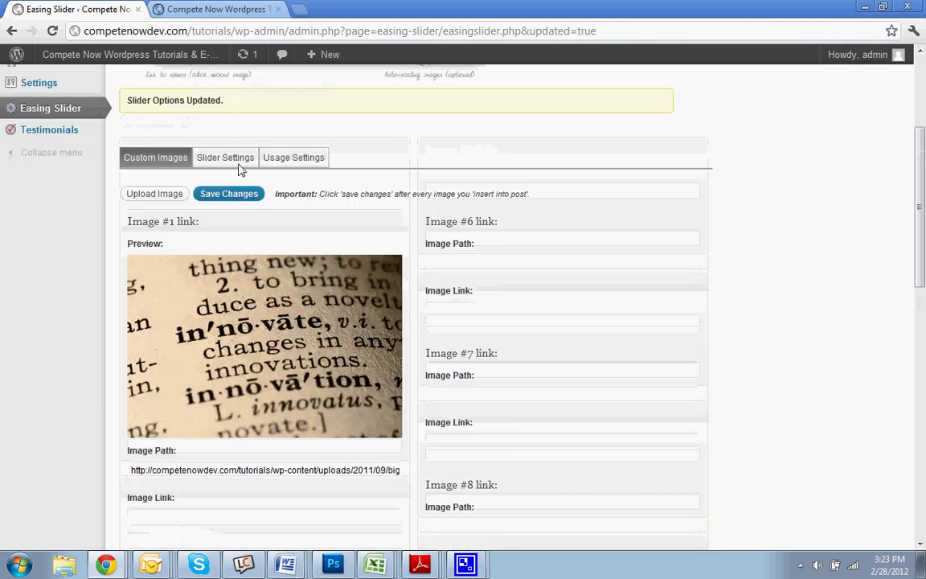
left_click(225, 159)
scroll(594, 313, "down", 3)
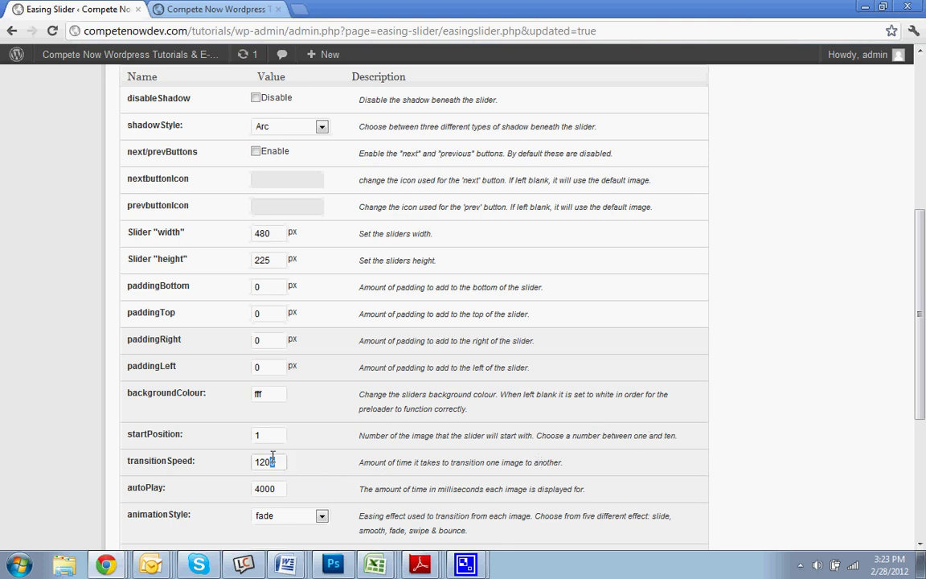
left_click_drag(273, 456, 251, 454)
type("16")
scroll(528, 349, "up", 3)
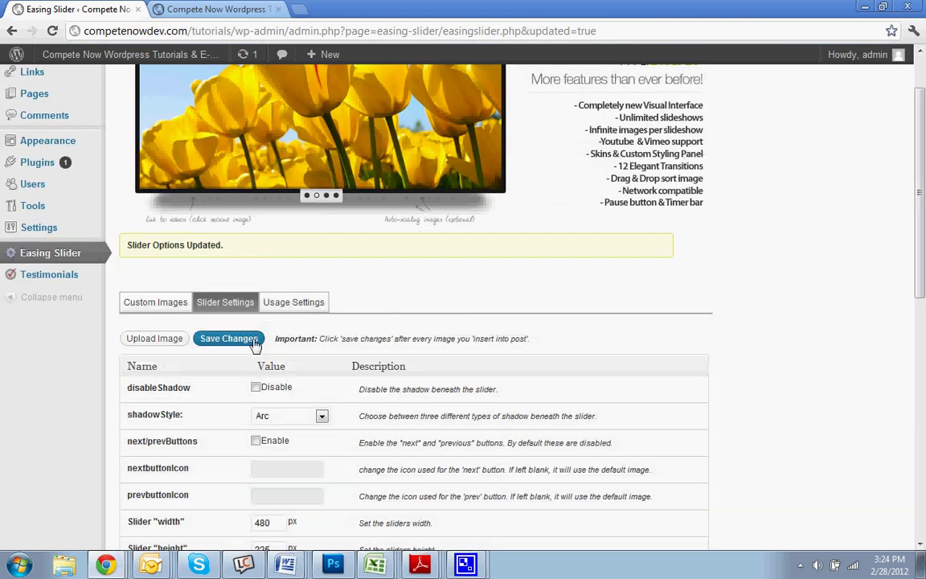
left_click(228, 338)
Step: Reload the live Home page and watch the slider fade at the 1600 ms speed
left_click(224, 9)
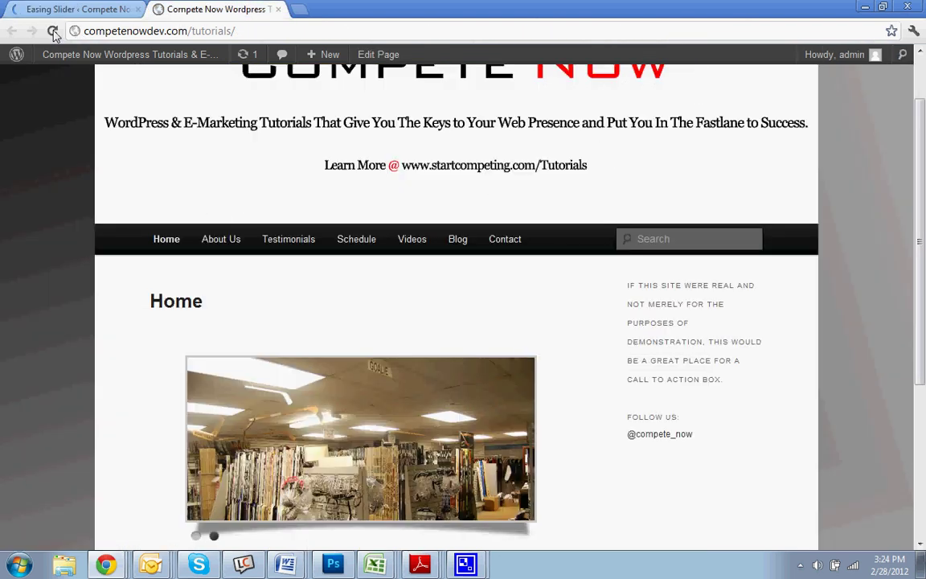
left_click(52, 31)
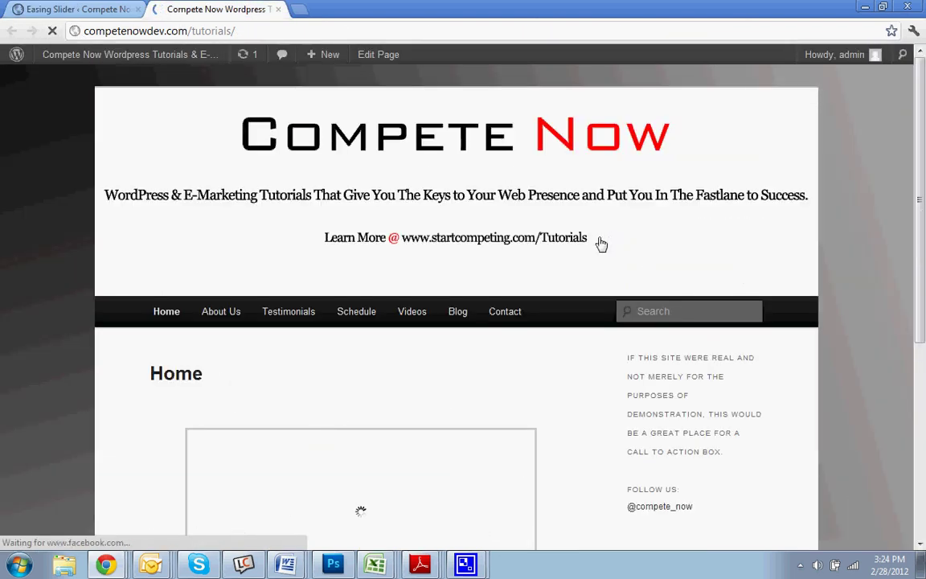
scroll(527, 273, "down", 2)
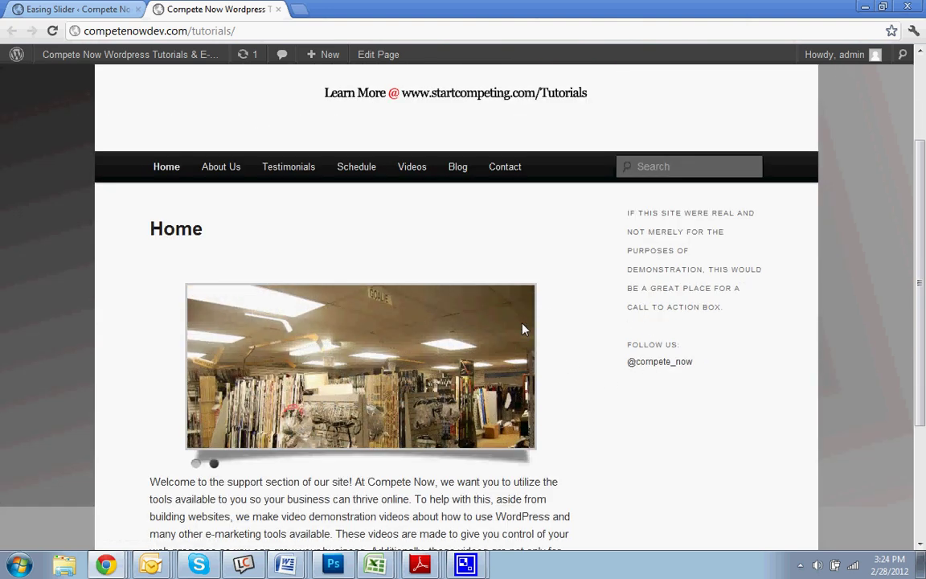
scroll(561, 362, "up", 3)
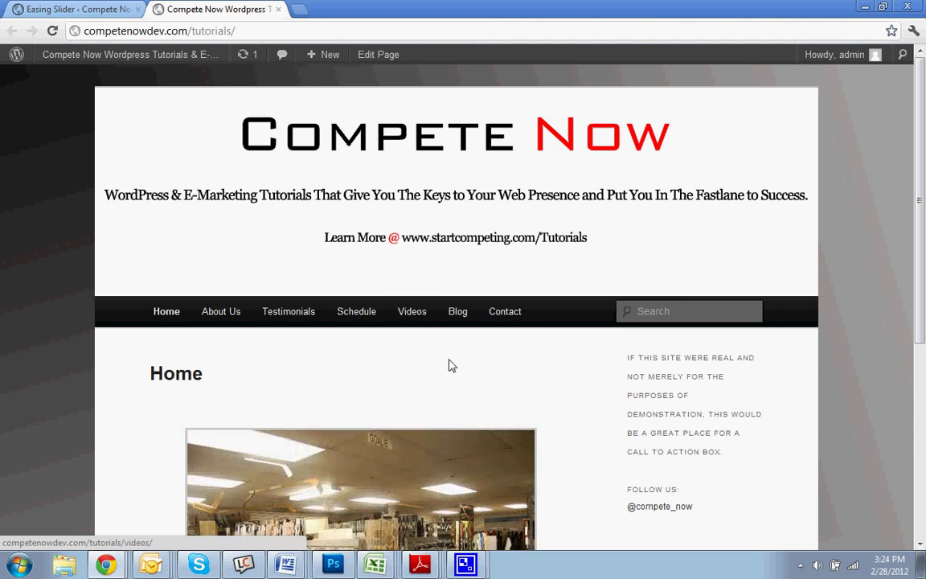
scroll(448, 365, "down", 2)
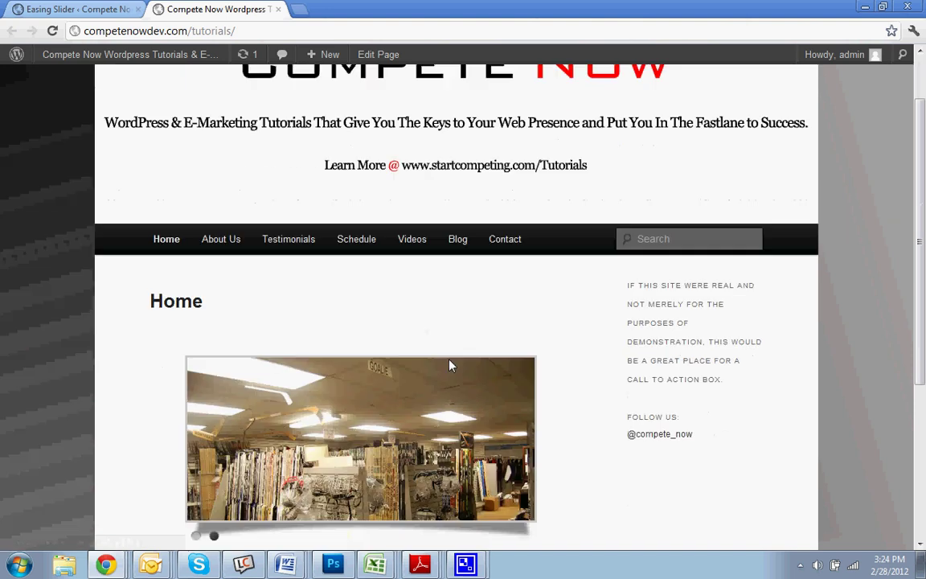